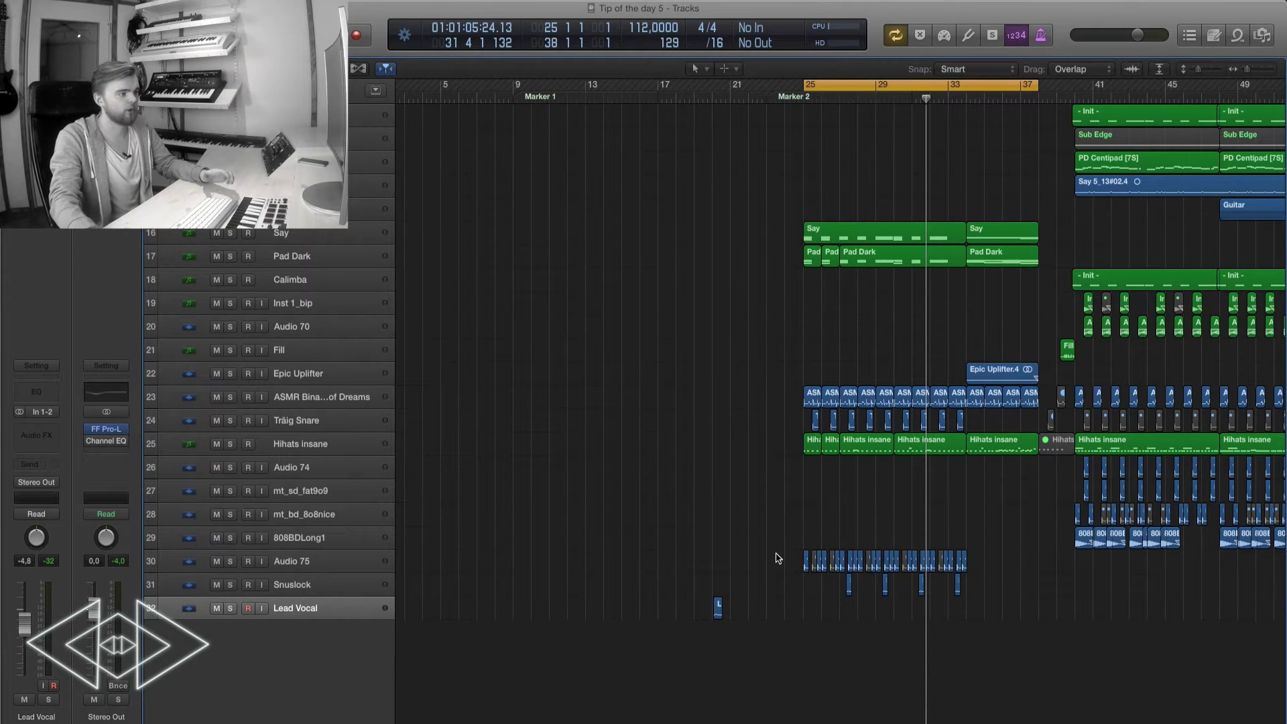
Loop bars 20 to 23 around the Lead Vocal clip, zoom in, and play it once.
{"action": "right_click", "coordinate": [718, 611]}
{"action": "left_click", "coordinate": [687, 561]}
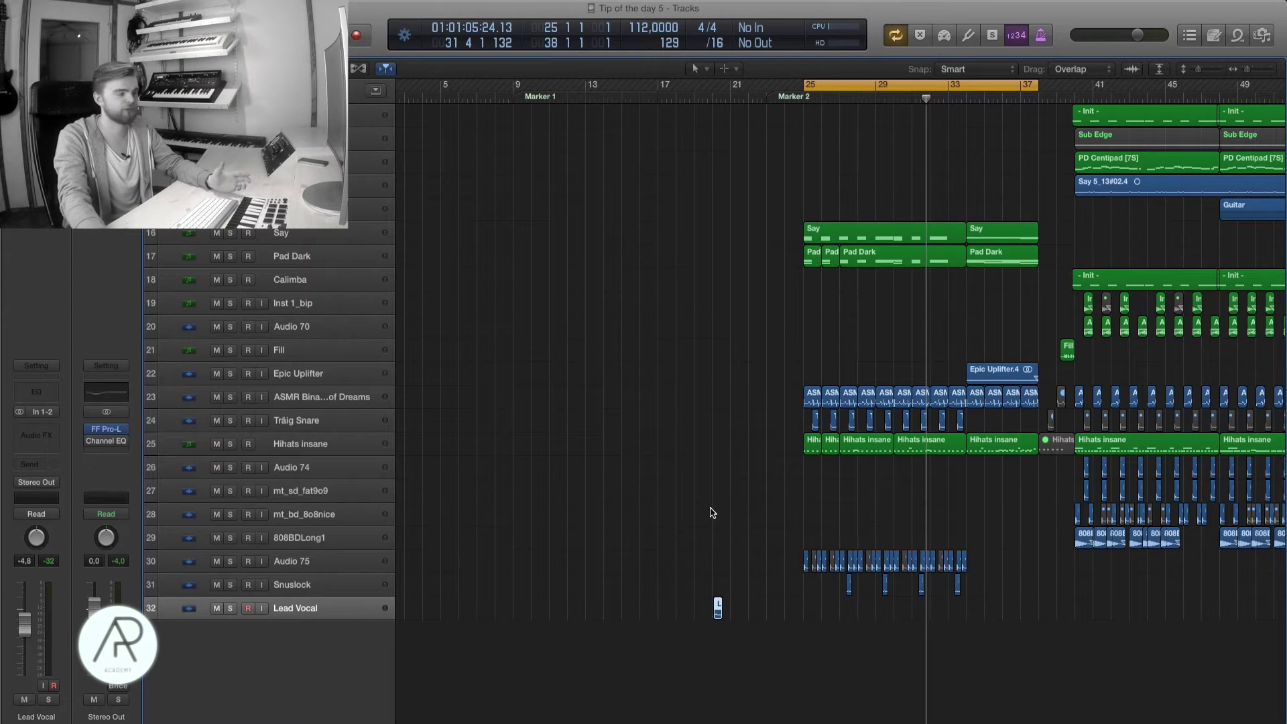
{"action": "left_click_drag", "start_coordinate": [715, 86], "coordinate": [829, 95]}
{"action": "key", "text": "super+Right"}
{"action": "key", "text": "super+Right"}
{"action": "key", "text": "super+Right"}
{"action": "key", "text": "super+Right"}
{"action": "key", "text": "super+Right"}
{"action": "left_click", "coordinate": [742, 86]}
{"action": "scroll", "coordinate": [727, 203], "scroll_direction": "up", "scroll_amount": 5}
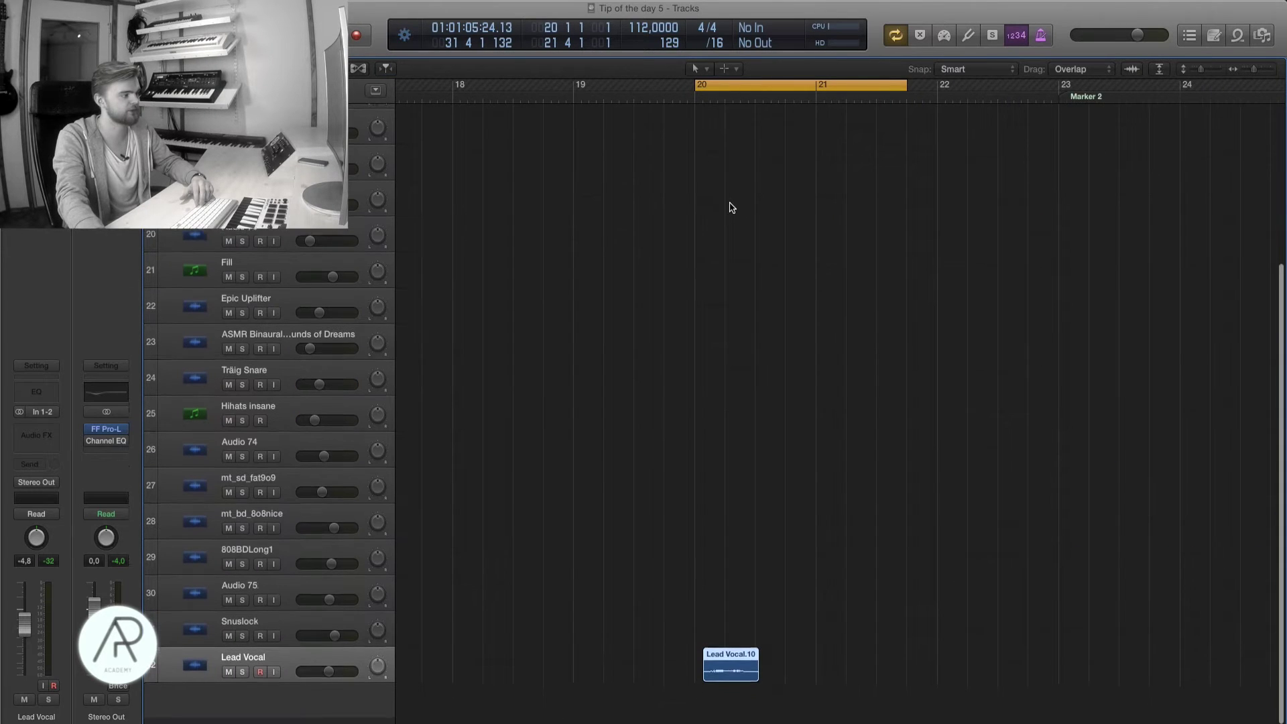
{"action": "scroll", "coordinate": [728, 205], "scroll_direction": "down", "scroll_amount": 3}
{"action": "key", "text": "space"}
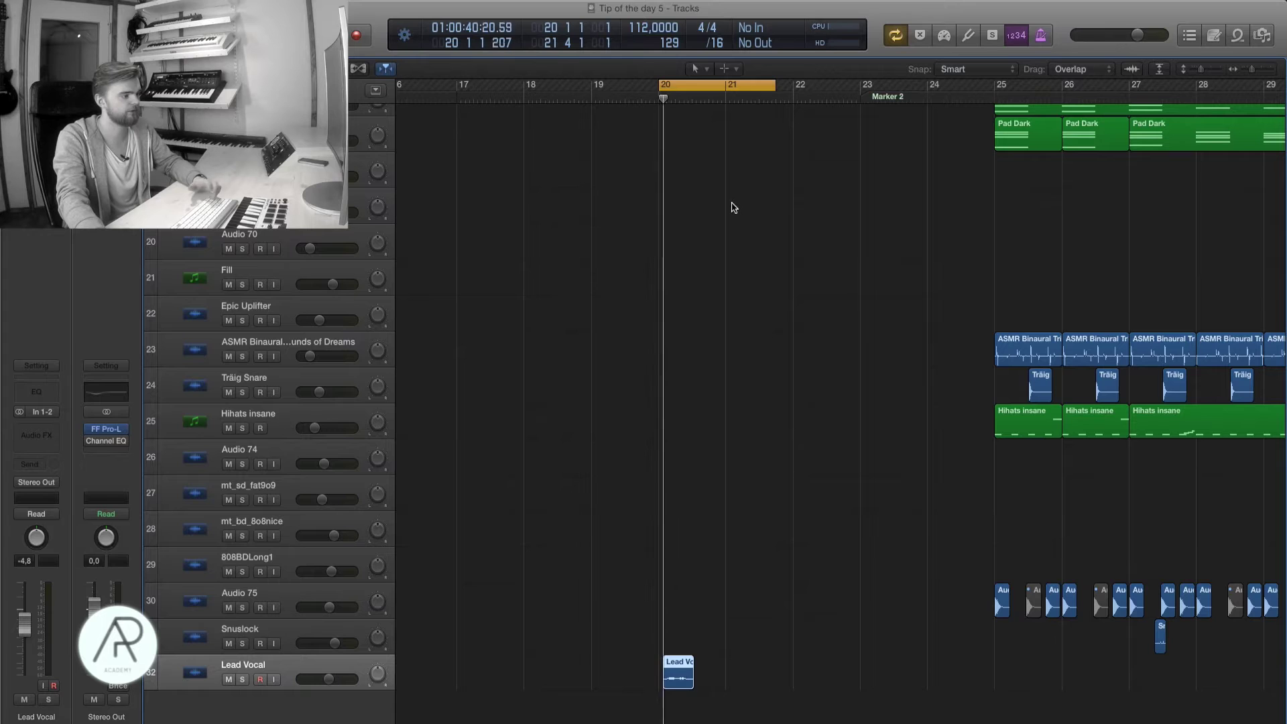
{"action": "key", "text": "space"}
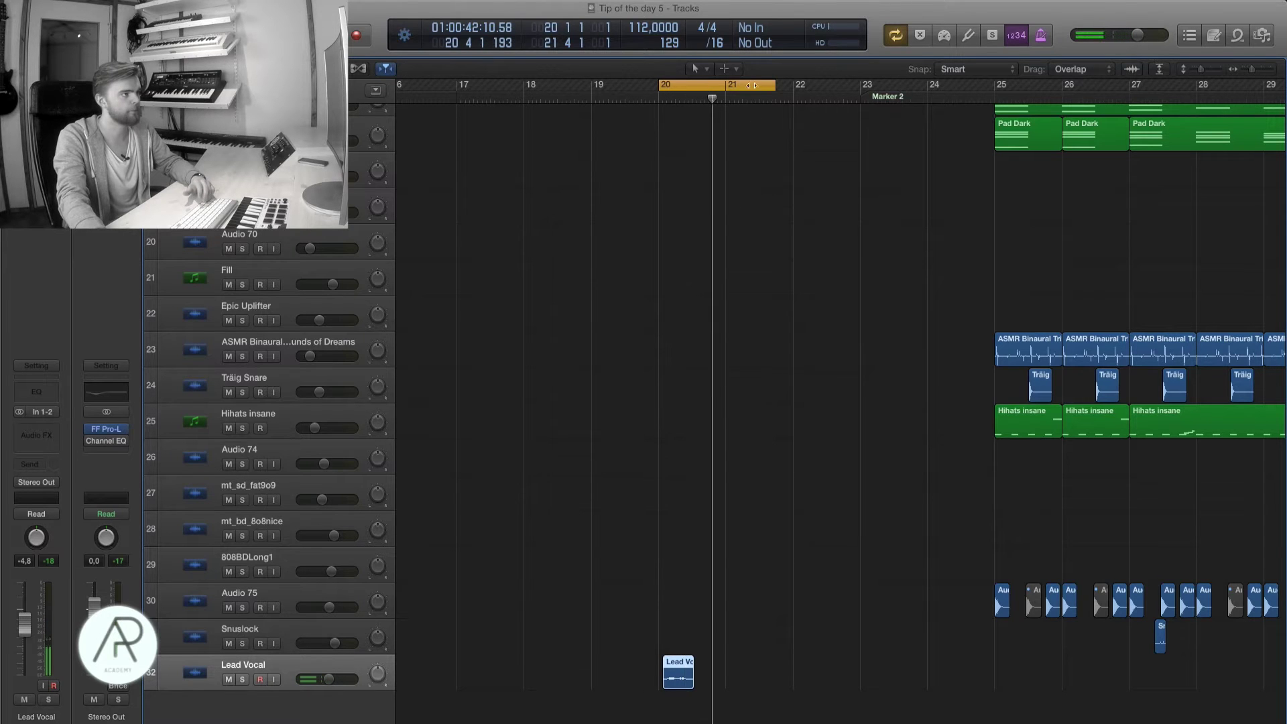
Turn cycle off, zoom in at the playhead, and bring up the Lead Vocal clip's context menu.
{"action": "key", "text": "c"}
{"action": "scroll", "coordinate": [753, 268], "scroll_direction": "down", "scroll_amount": 3}
{"action": "scroll", "coordinate": [753, 276], "scroll_direction": "left", "scroll_amount": 1}
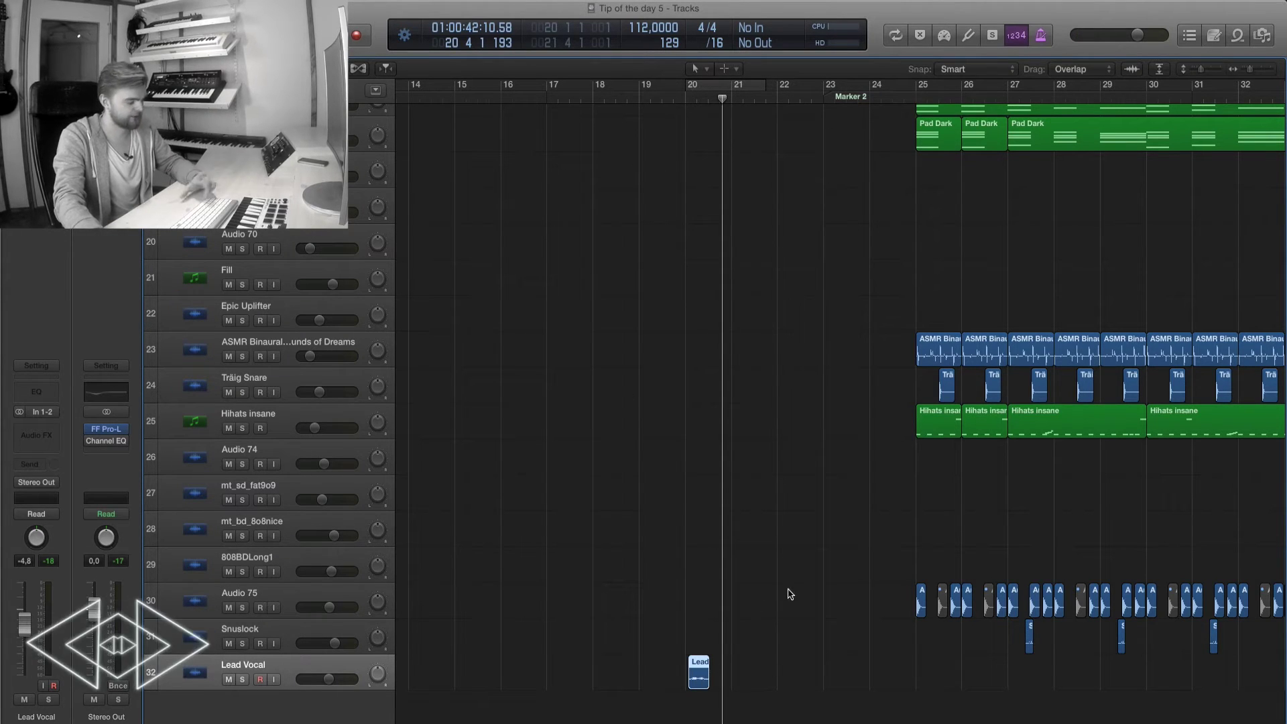
{"action": "key", "text": "super+Right"}
{"action": "key", "text": "super+Right"}
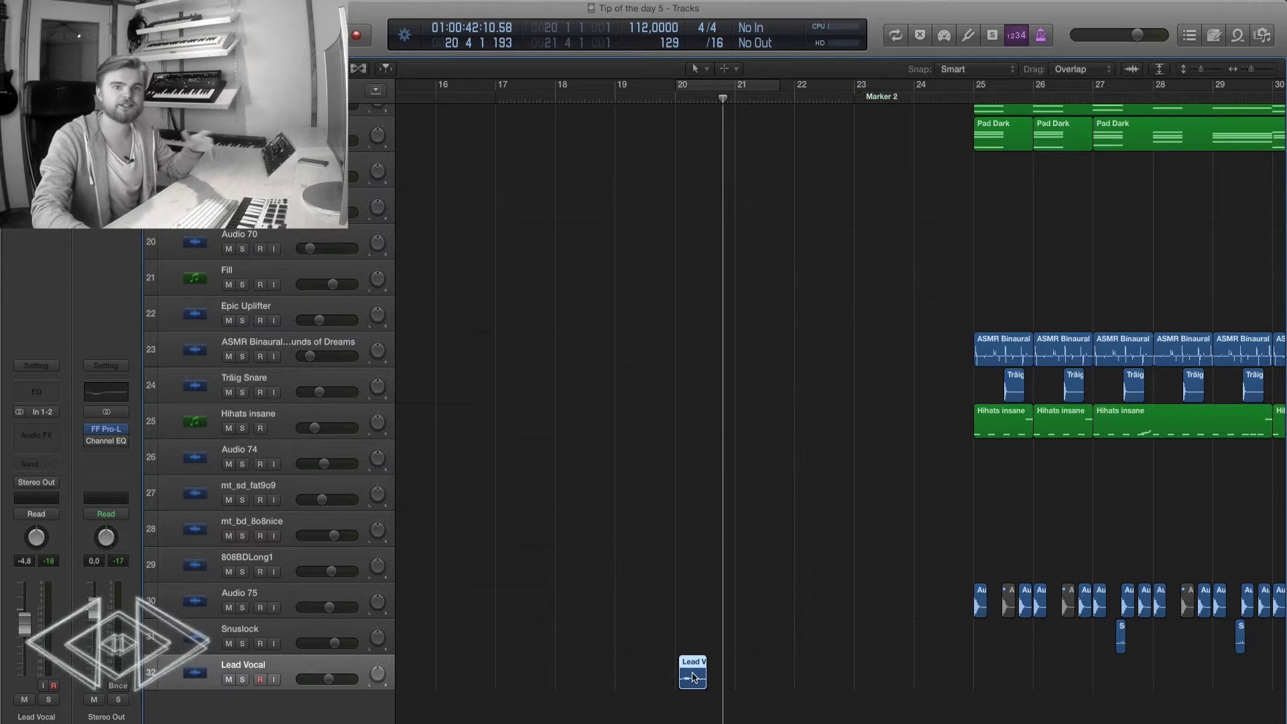
{"action": "right_click", "coordinate": [694, 678]}
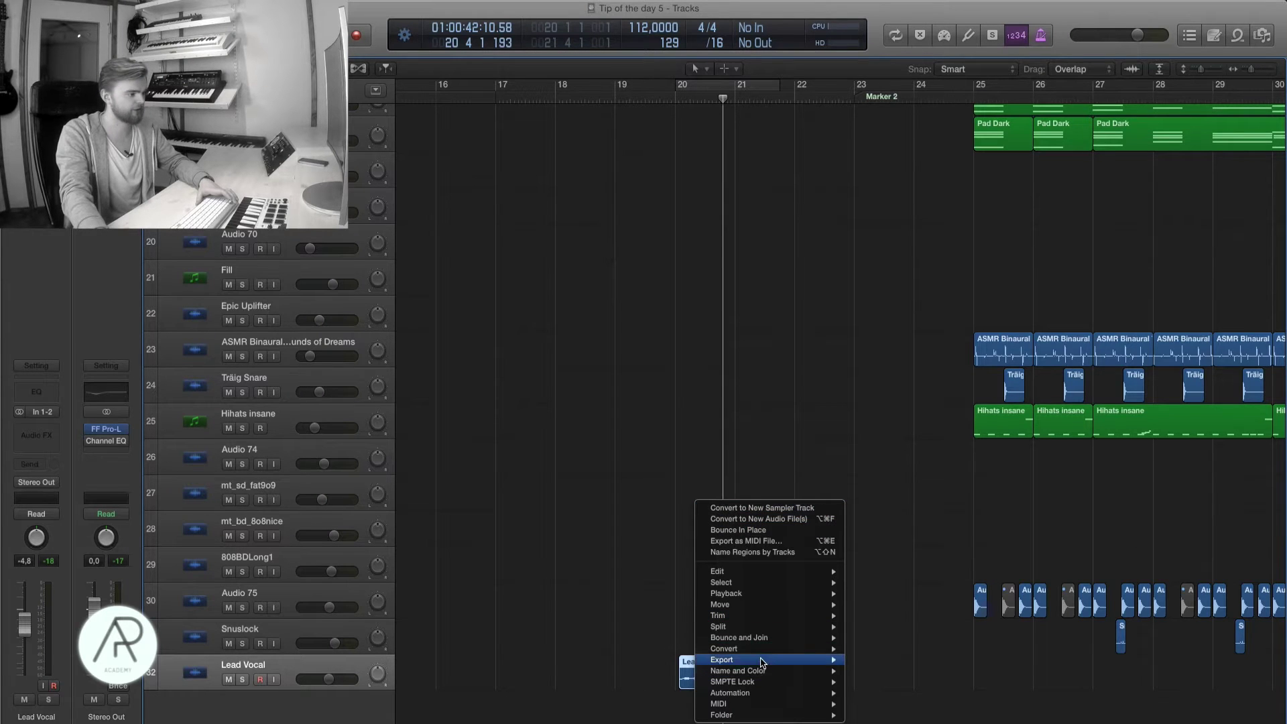
Convert the Lead Vocal clip to a new sampler track, keeping Regions as the zone source.
{"action": "mouse_move", "coordinate": [739, 649]}
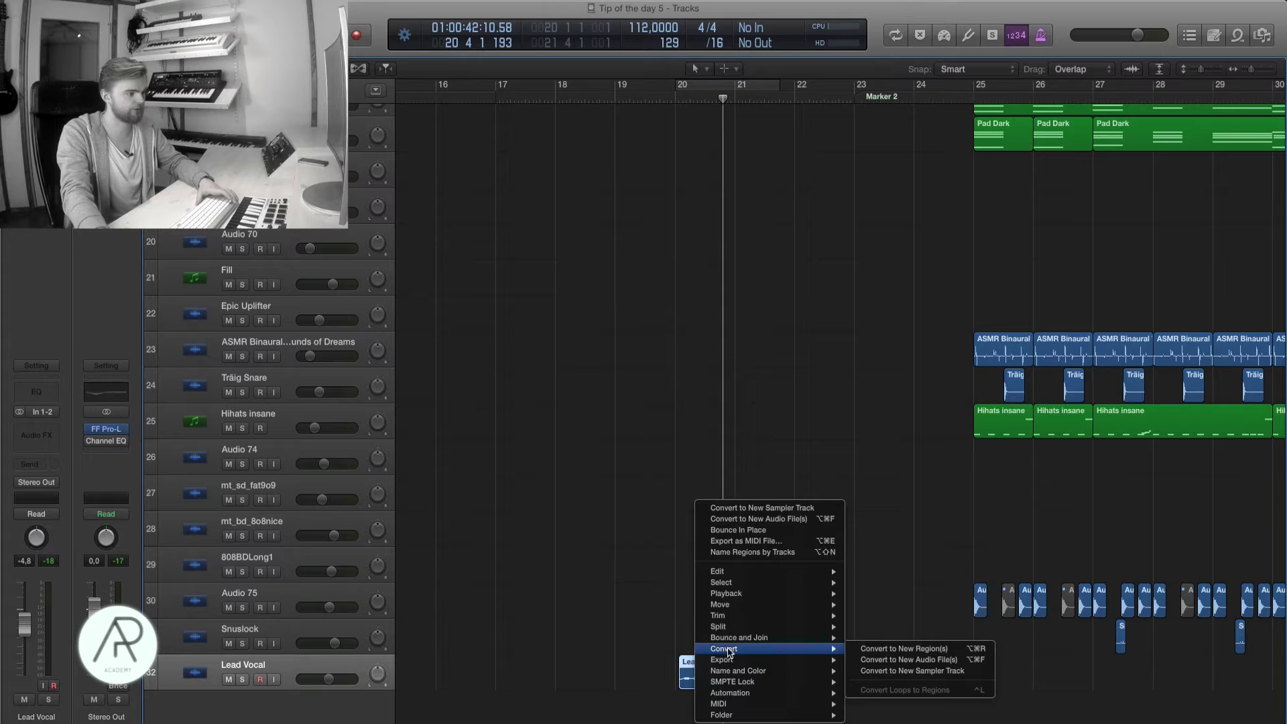
{"action": "left_click", "coordinate": [961, 671]}
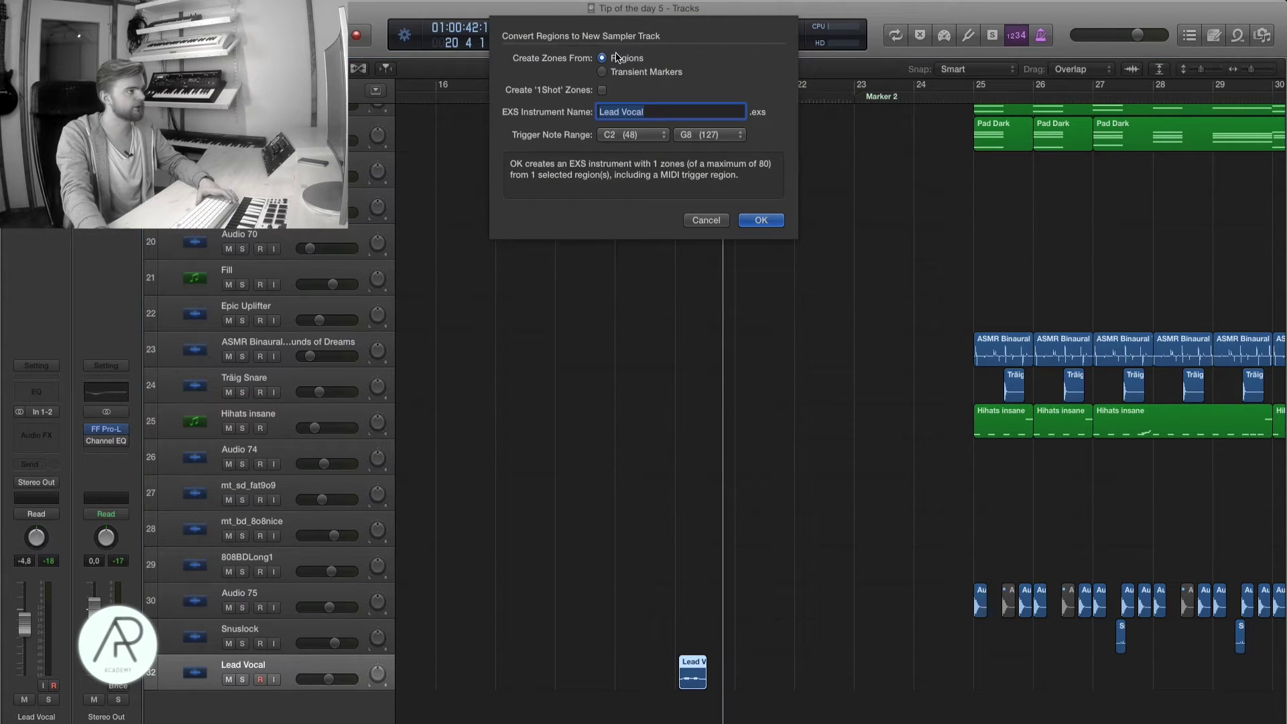
{"action": "left_click", "coordinate": [763, 221]}
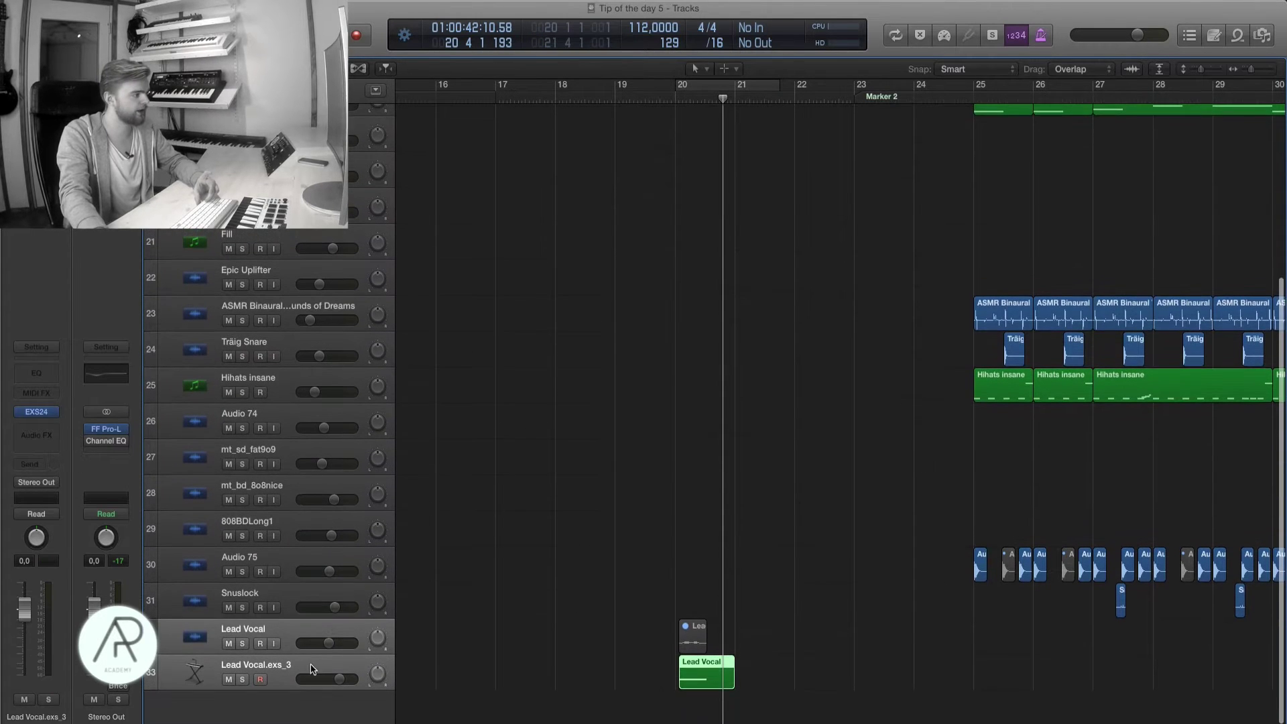
Delete the green MIDI trigger region on the Lead Vocal.exs_3 track.
{"action": "left_click", "coordinate": [291, 666]}
{"action": "key", "text": "super+Left"}
{"action": "left_click_drag", "start_coordinate": [770, 670], "coordinate": [693, 696]}
{"action": "scroll", "coordinate": [678, 623], "scroll_direction": "right", "scroll_amount": 1}
{"action": "scroll", "coordinate": [678, 624], "scroll_direction": "left", "scroll_amount": 1}
{"action": "key", "text": "Delete"}
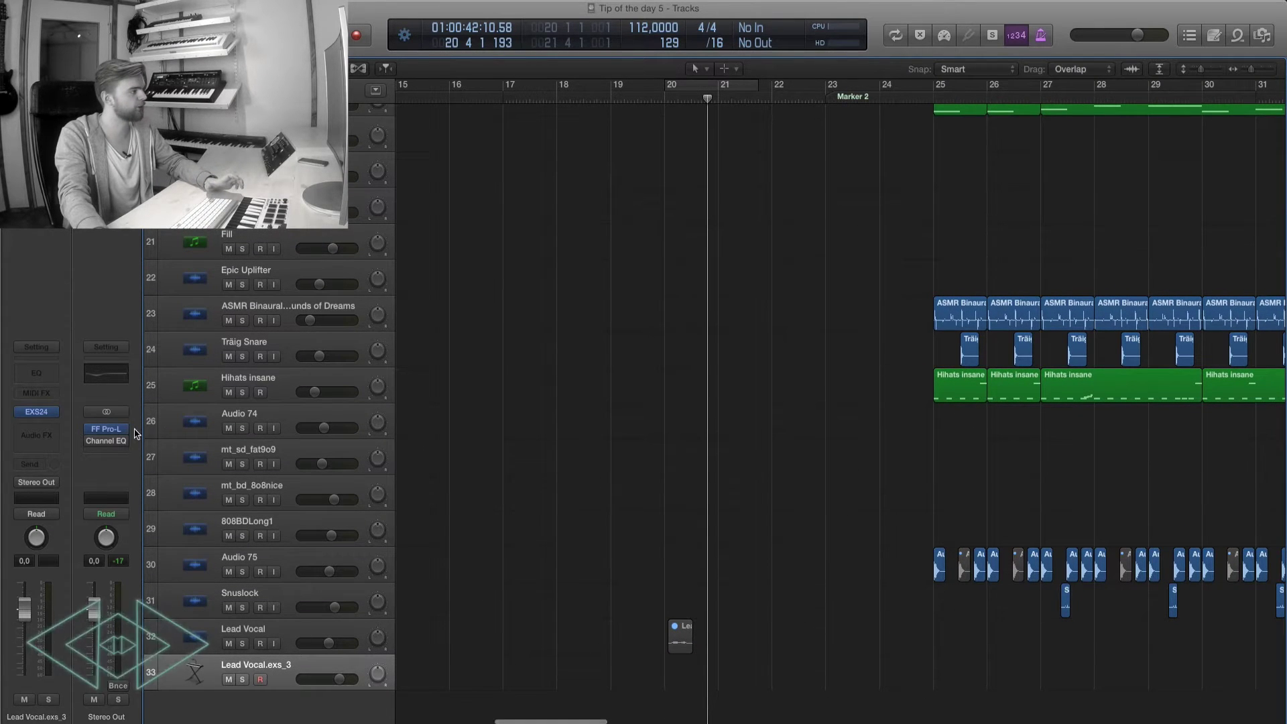
Open the track's EXS24 plug-in window and its Instrument Editor.
{"action": "mouse_move", "coordinate": [46, 422]}
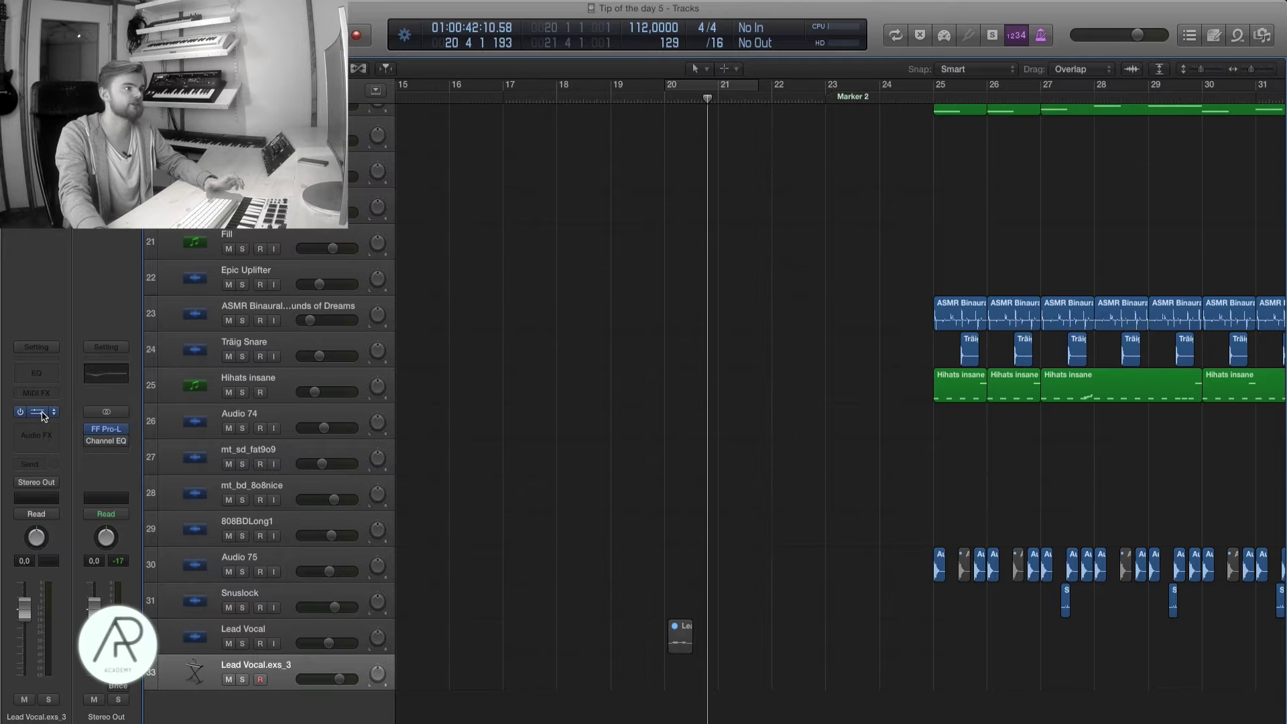
{"action": "left_click", "coordinate": [42, 415]}
{"action": "left_click_drag", "start_coordinate": [341, 50], "coordinate": [660, 72]}
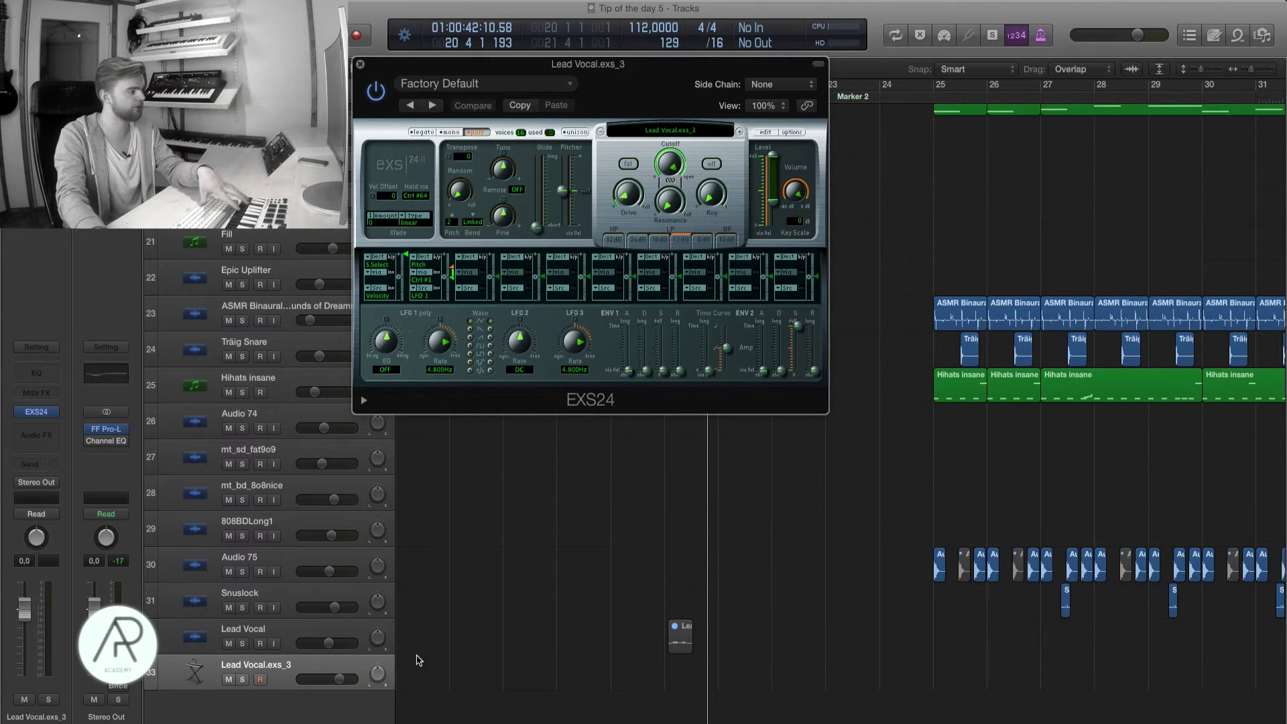
{"action": "left_click", "coordinate": [293, 667]}
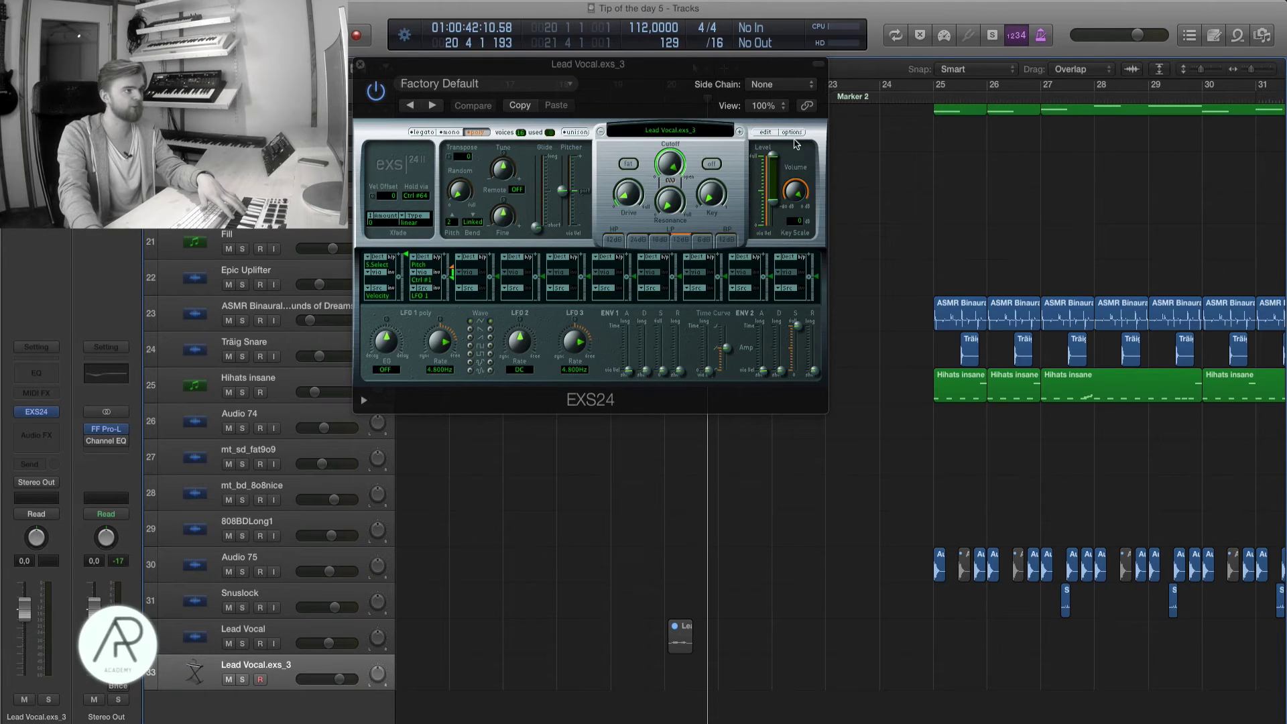
{"action": "left_click", "coordinate": [764, 132]}
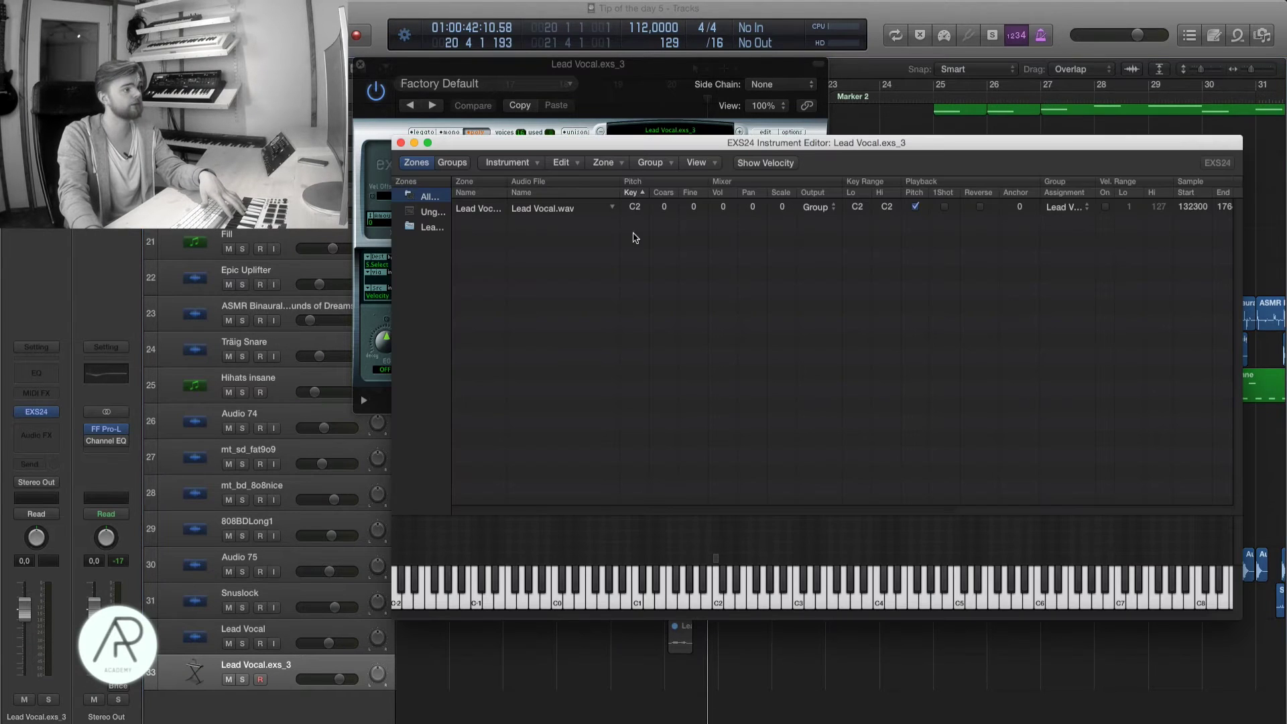
{"action": "left_click_drag", "start_coordinate": [772, 141], "coordinate": [654, 99]}
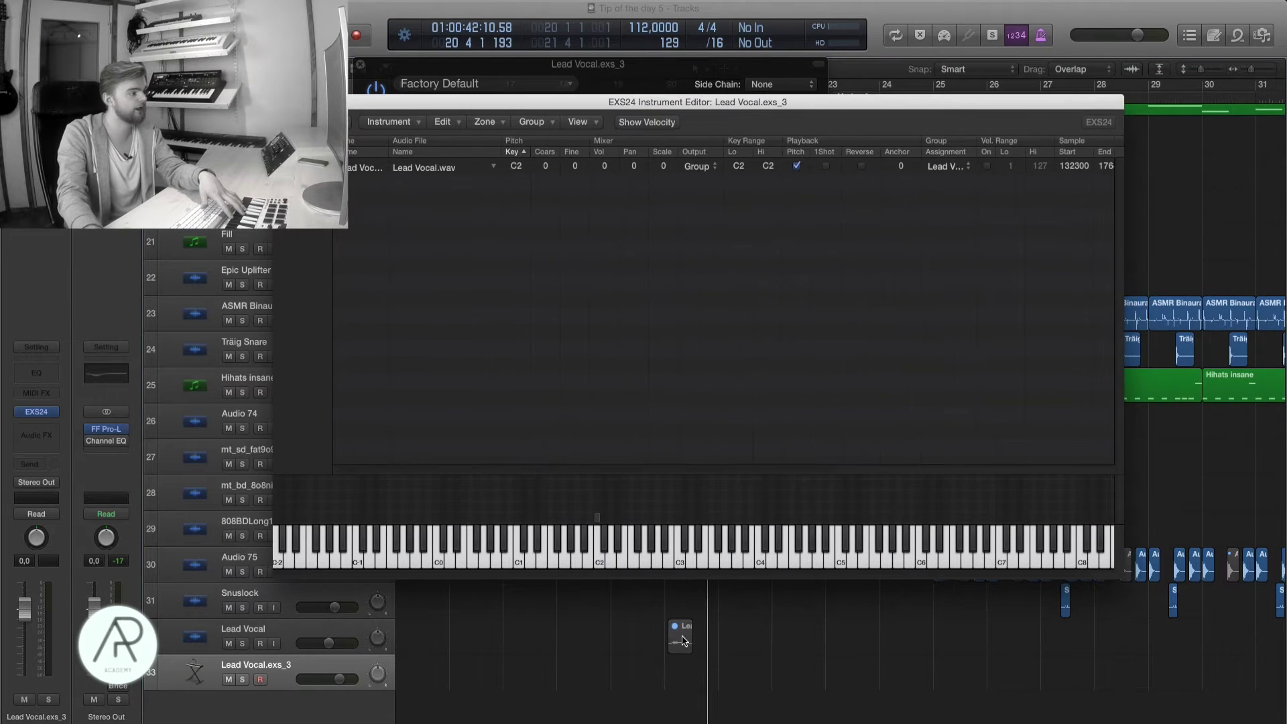
{"action": "left_click", "coordinate": [600, 526]}
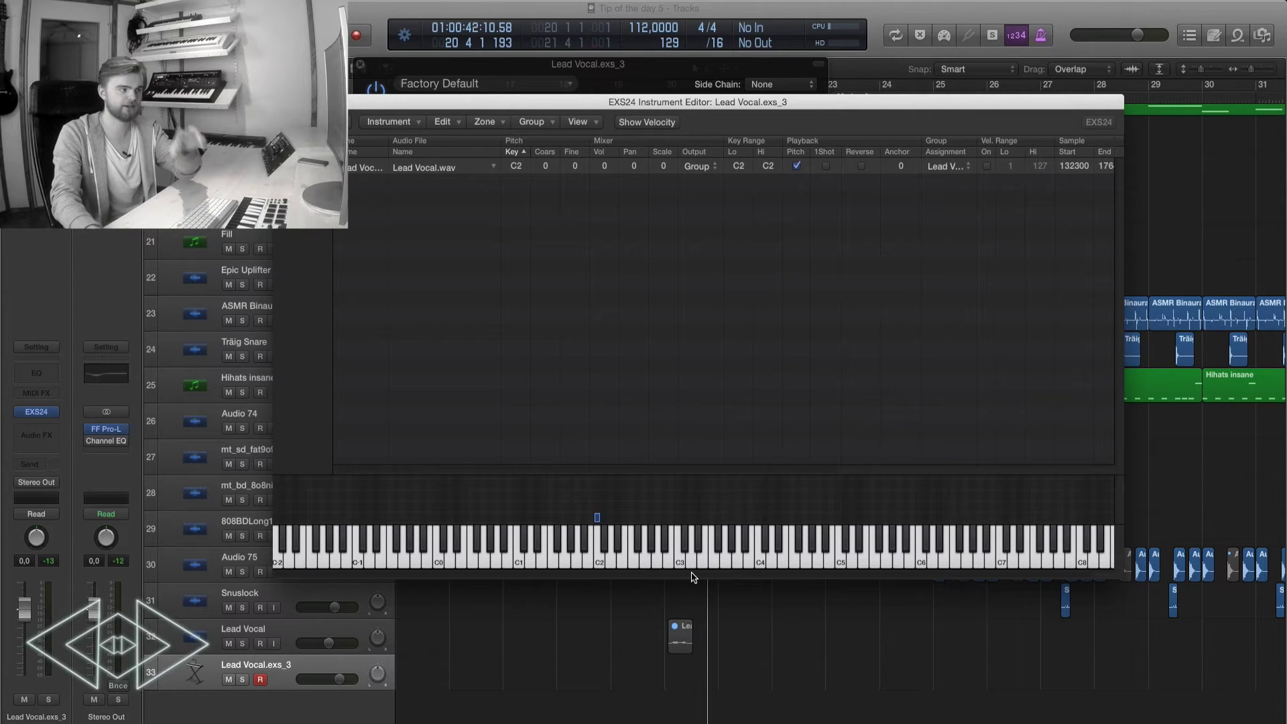
Drag the Lead Vocal.wav zone up to about C8, then its low edge down to C#-2.
{"action": "left_click", "coordinate": [598, 517]}
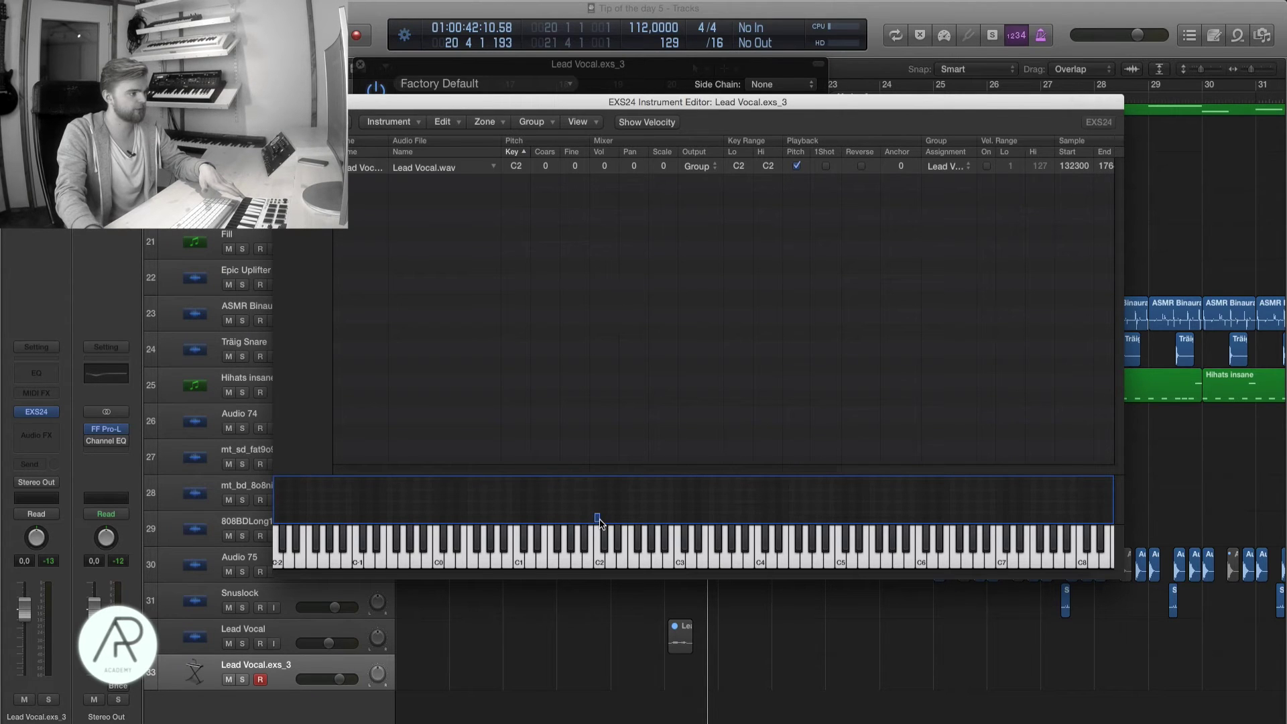
{"action": "left_click_drag", "start_coordinate": [598, 520], "coordinate": [1070, 522]}
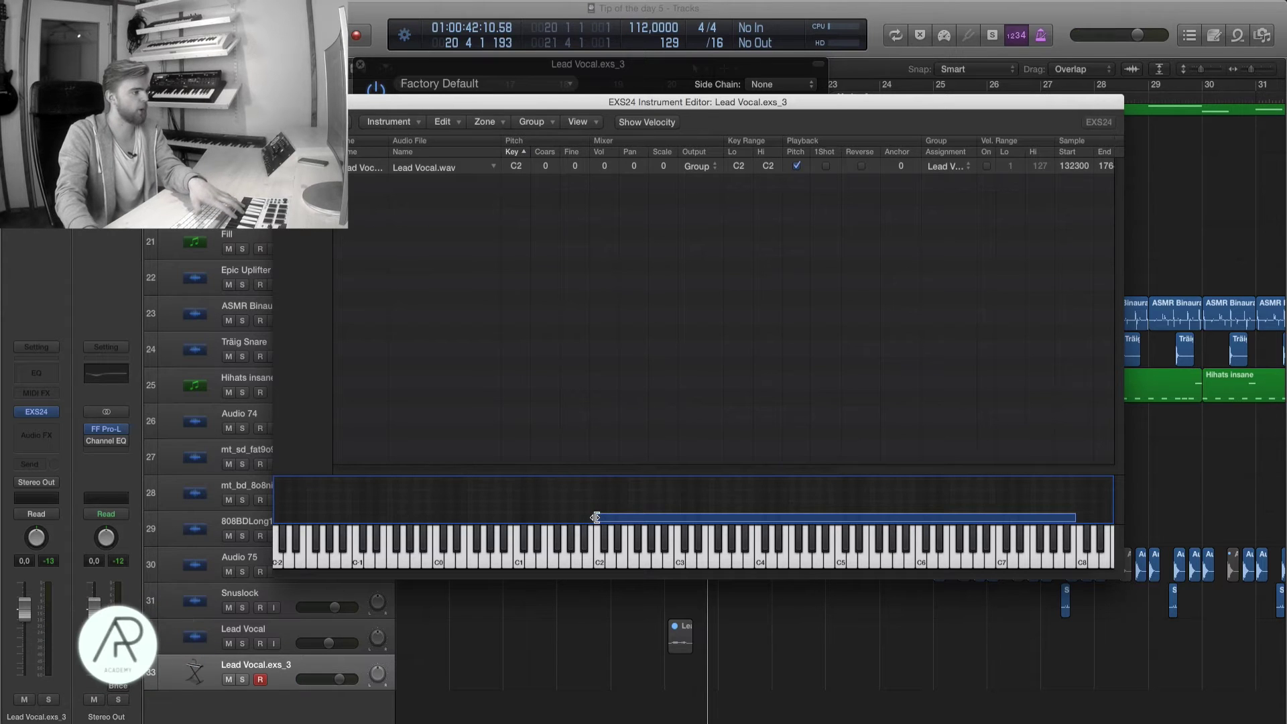
{"action": "left_click_drag", "start_coordinate": [595, 517], "coordinate": [276, 522]}
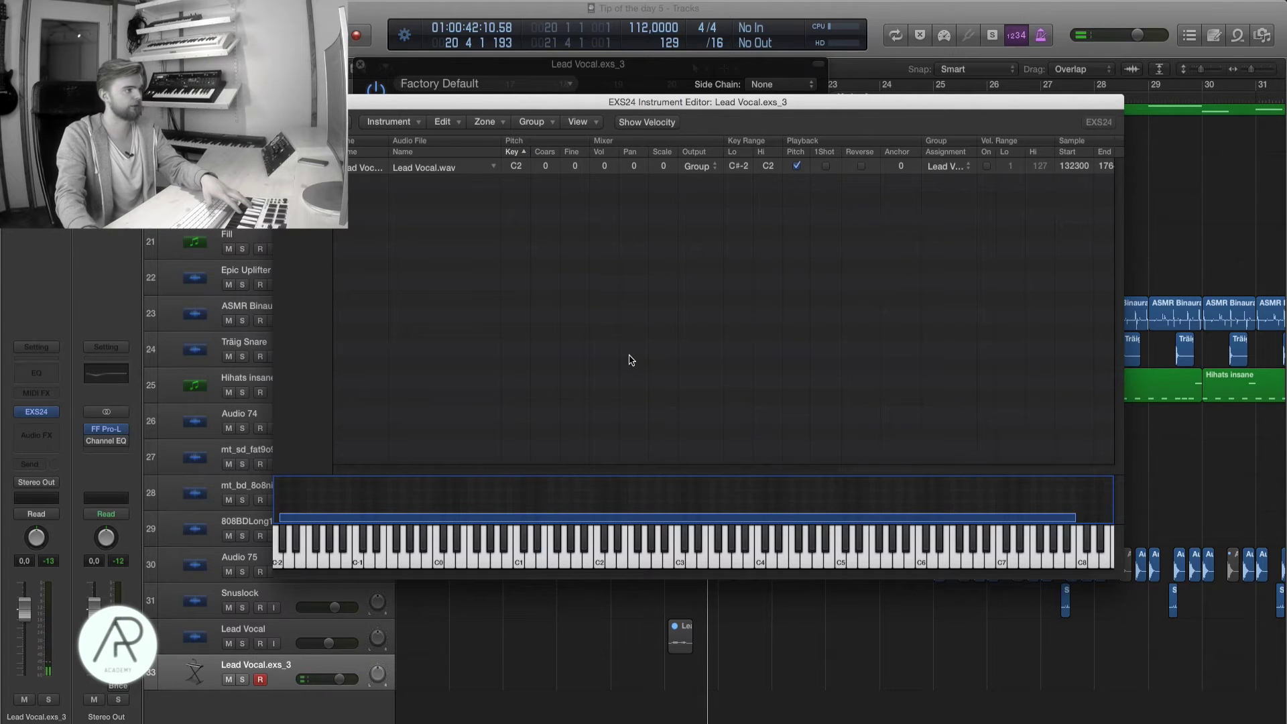
{"action": "left_click_drag", "start_coordinate": [661, 100], "coordinate": [617, 100]}
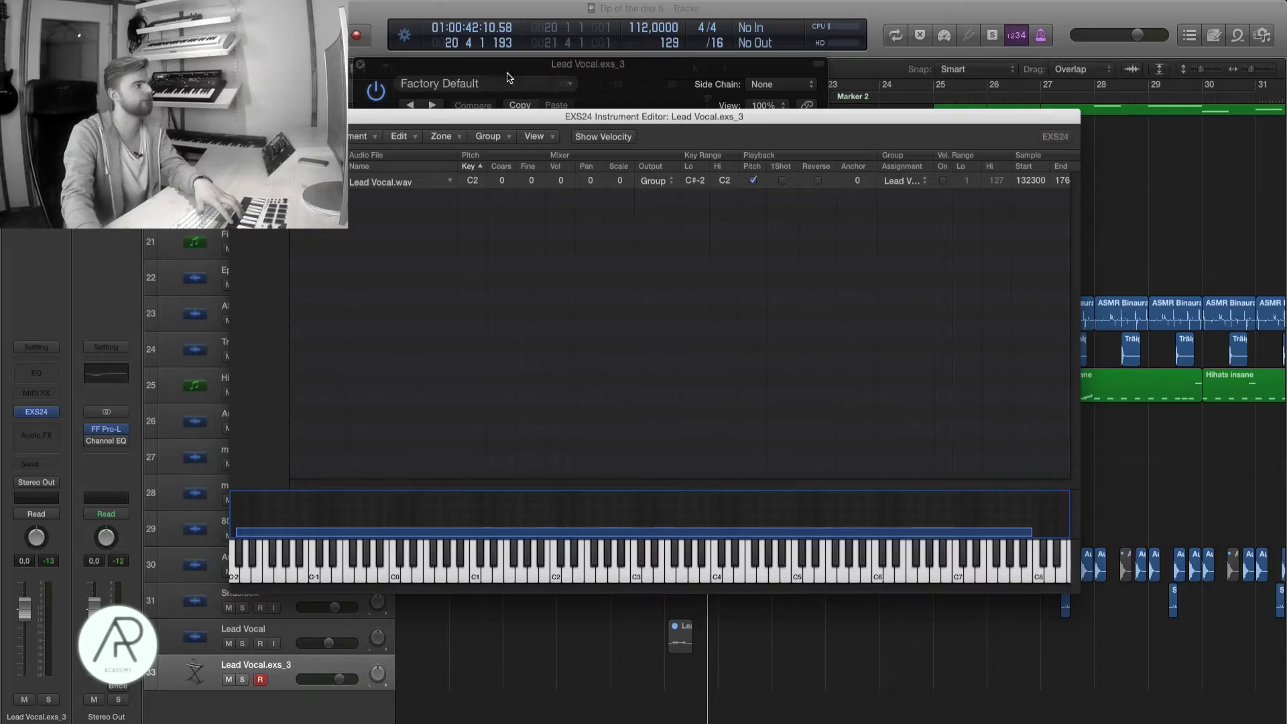
{"action": "left_click_drag", "start_coordinate": [660, 122], "coordinate": [620, 113]}
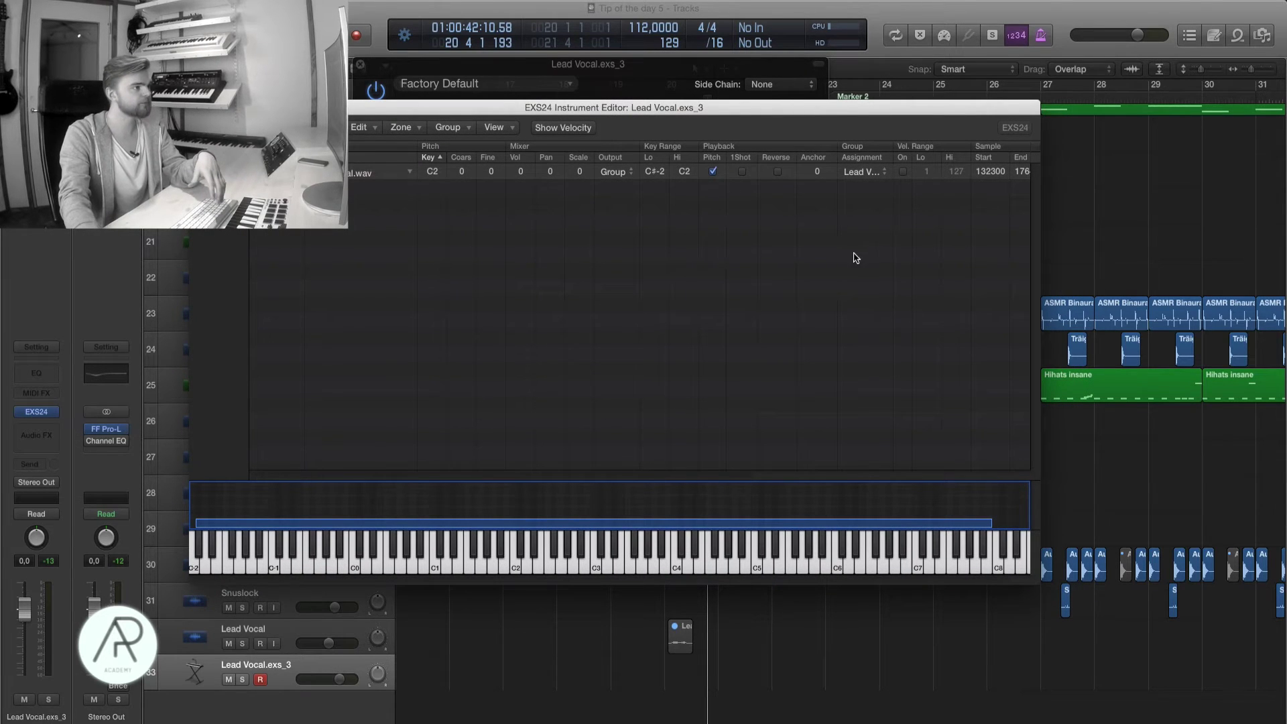
{"action": "scroll", "coordinate": [874, 256], "scroll_direction": "right", "scroll_amount": 6}
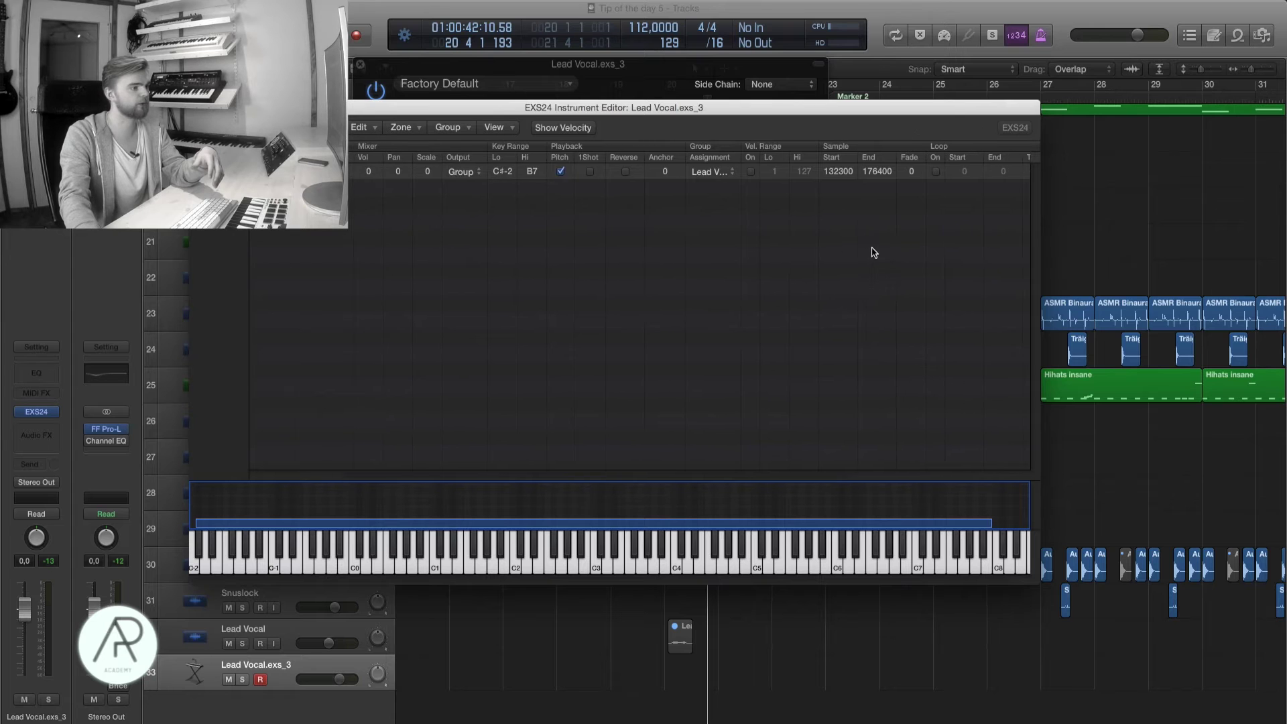
{"action": "scroll", "coordinate": [870, 251], "scroll_direction": "left", "scroll_amount": 3}
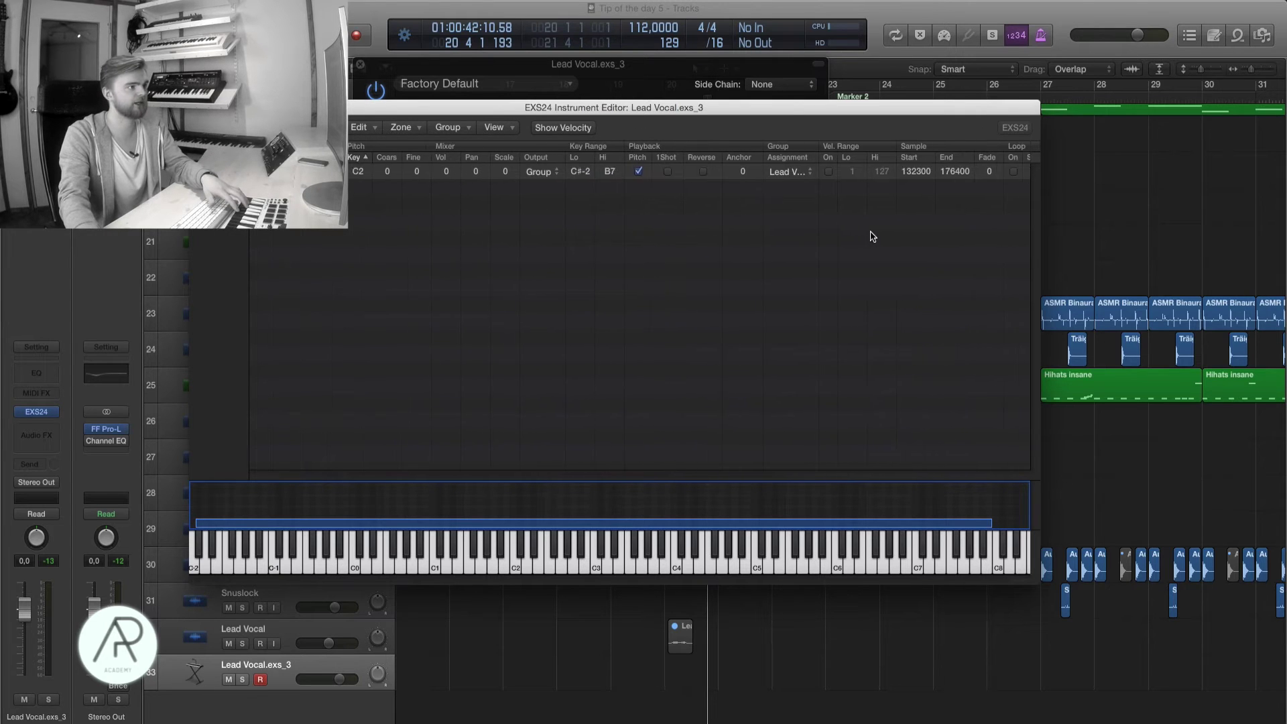
{"action": "scroll", "coordinate": [865, 233], "scroll_direction": "right", "scroll_amount": 1}
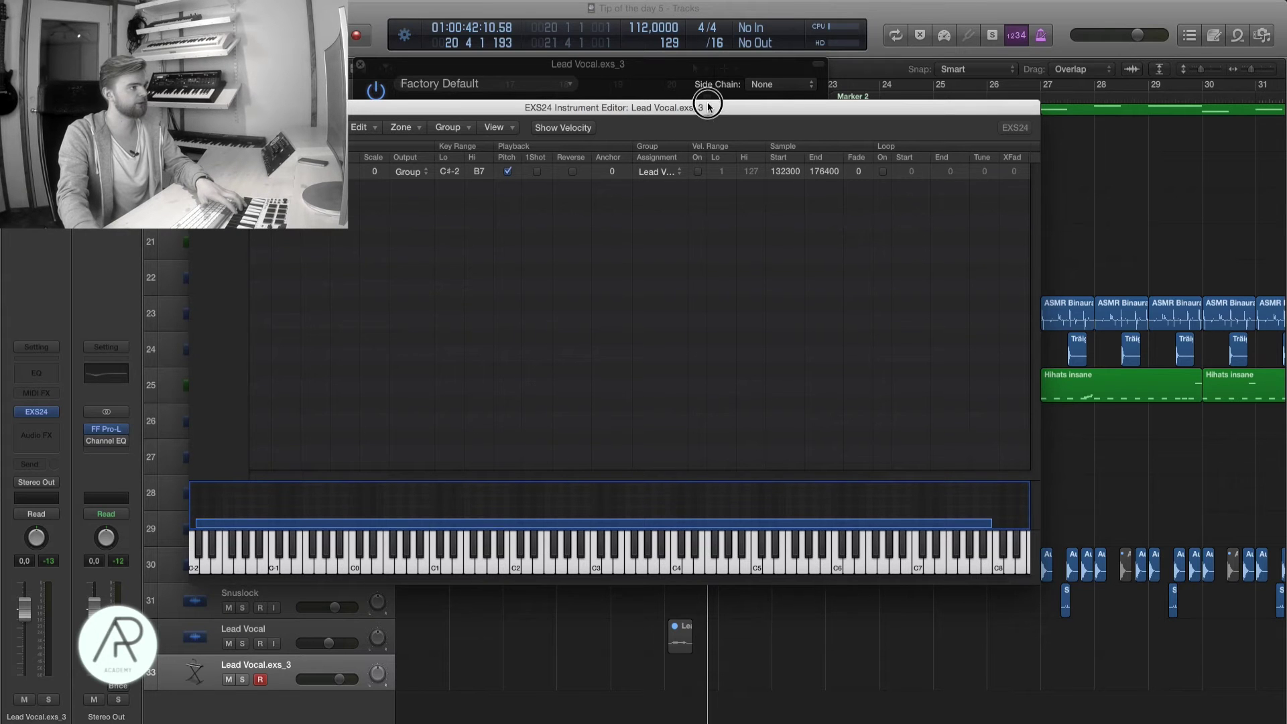
{"action": "left_click_drag", "start_coordinate": [707, 107], "coordinate": [720, 131]}
{"action": "scroll", "coordinate": [520, 201], "scroll_direction": "right", "scroll_amount": 9}
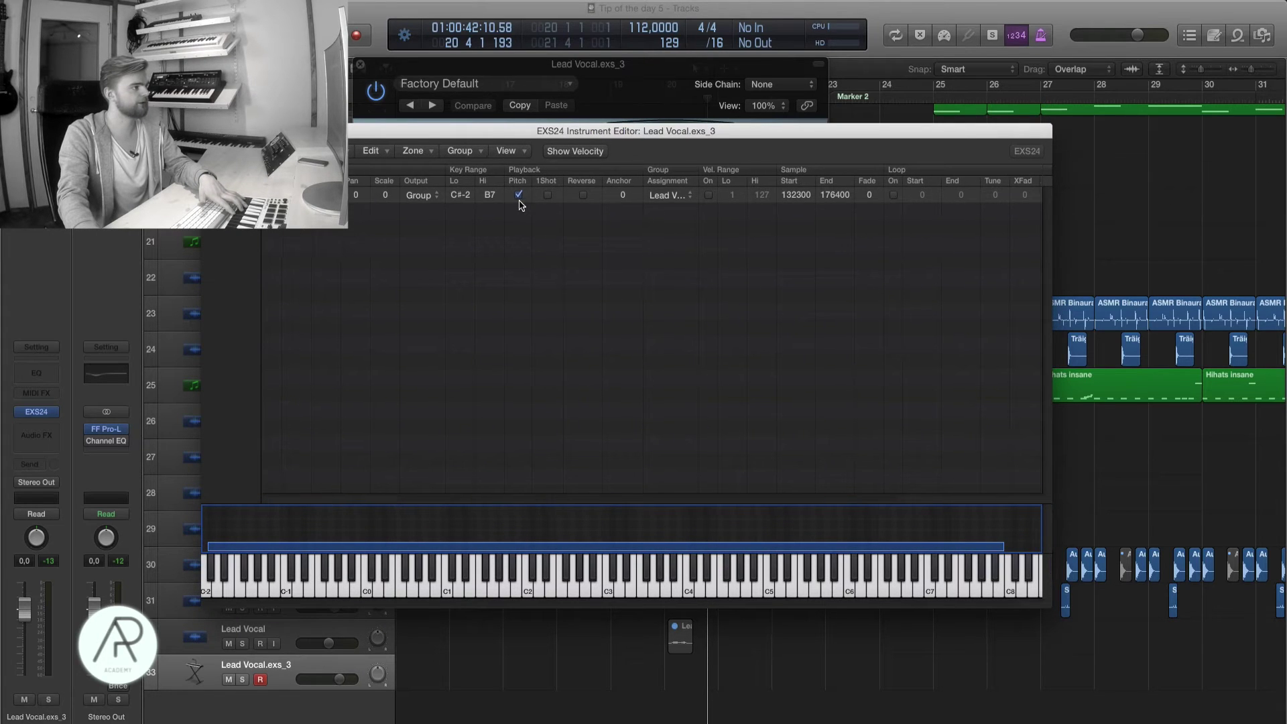
{"action": "scroll", "coordinate": [680, 225], "scroll_direction": "left", "scroll_amount": 15}
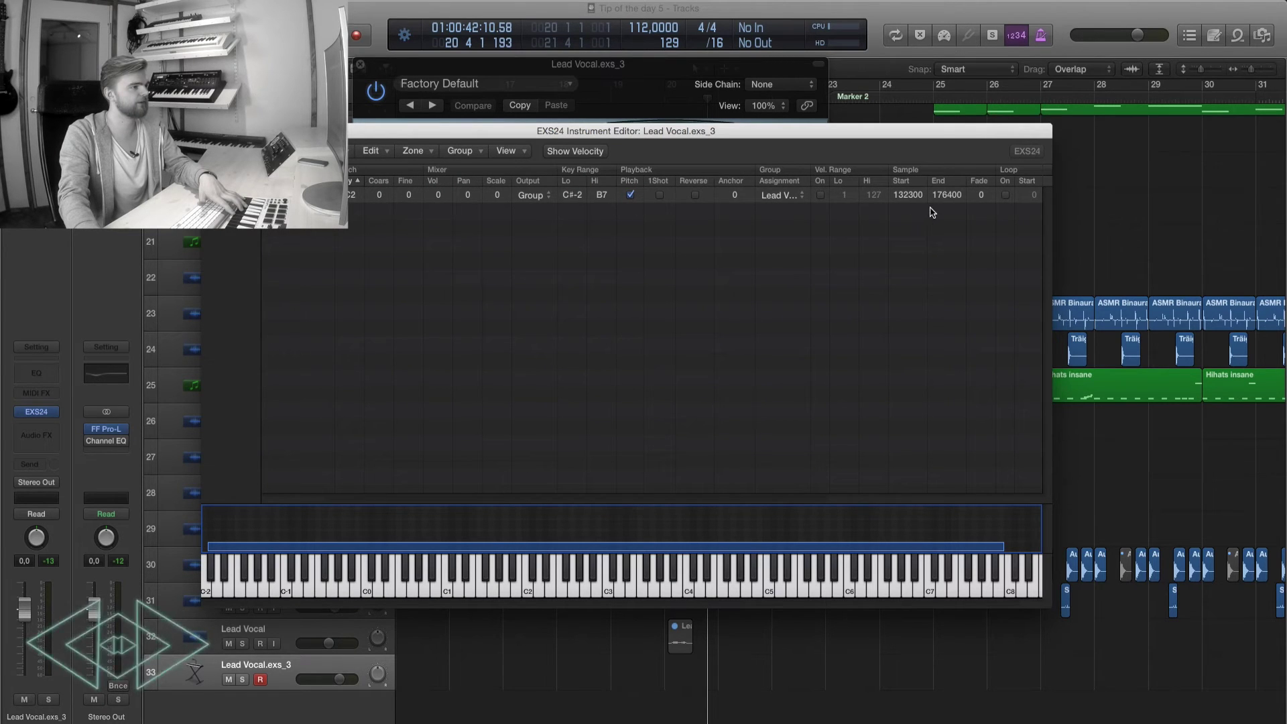
{"action": "scroll", "coordinate": [927, 208], "scroll_direction": "right", "scroll_amount": 10}
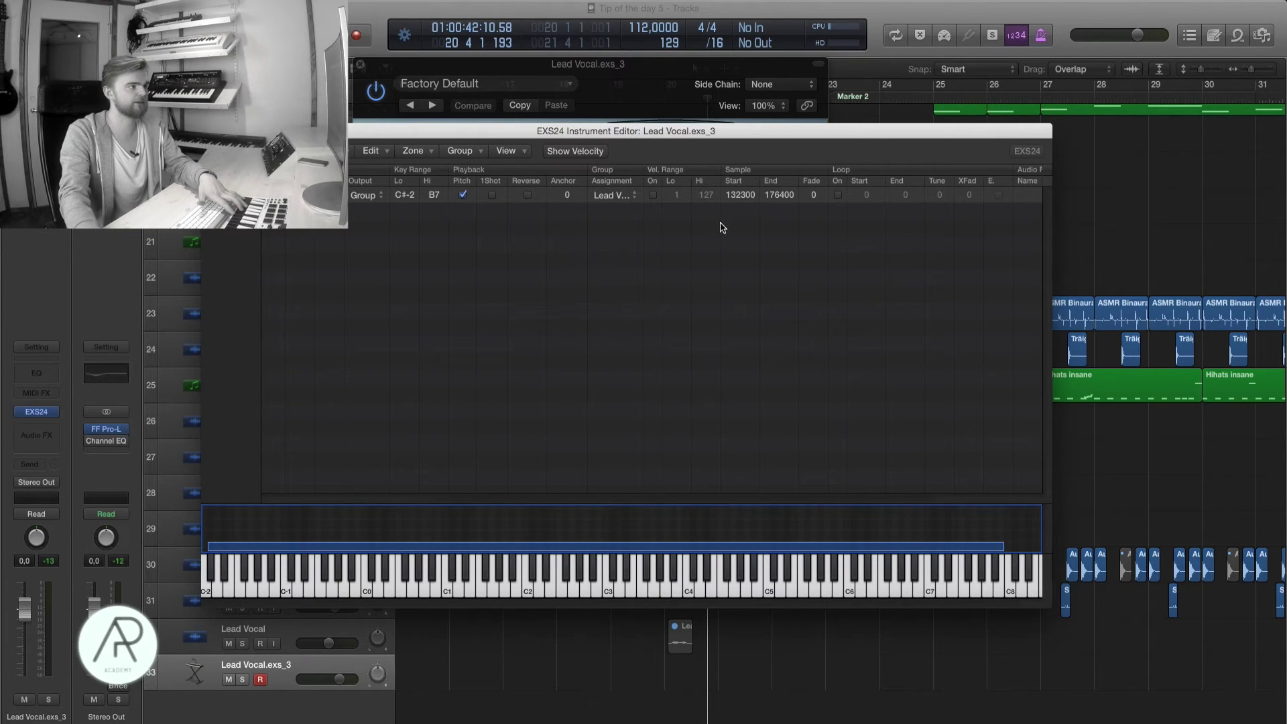
{"action": "left_click", "coordinate": [507, 151]}
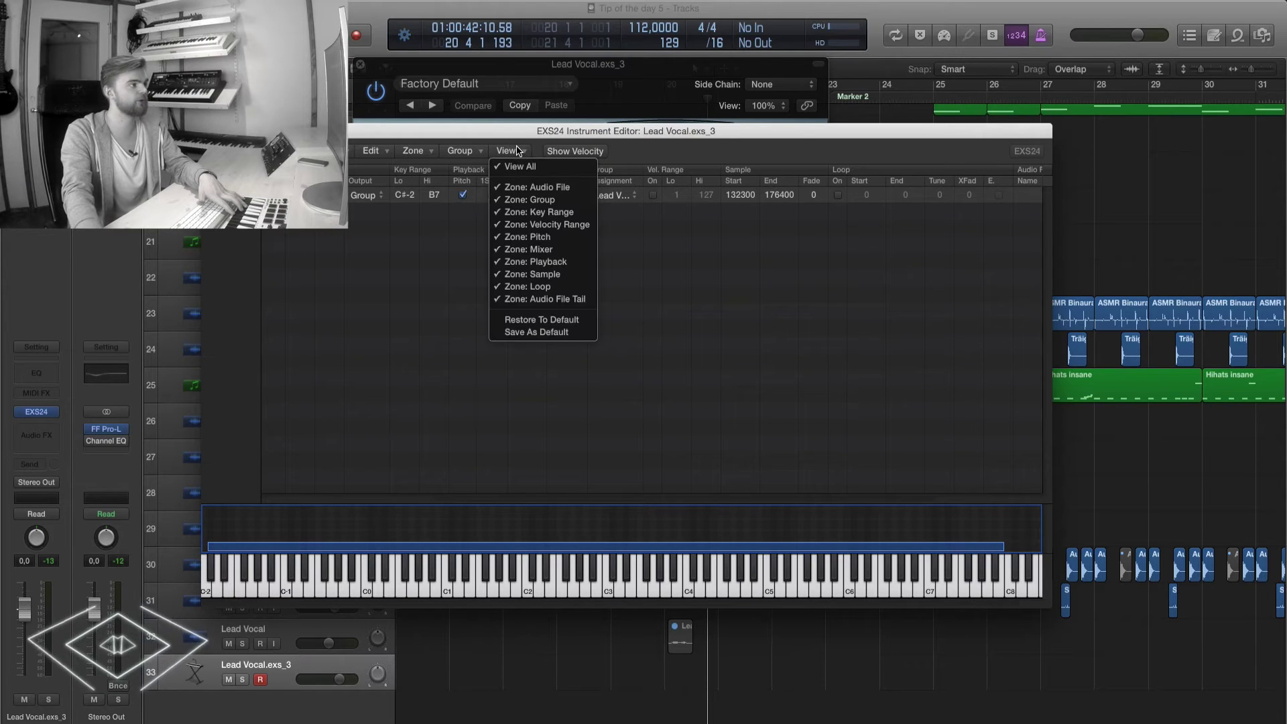
{"action": "left_click", "coordinate": [660, 262]}
{"action": "scroll", "coordinate": [732, 281], "scroll_direction": "right", "scroll_amount": 4}
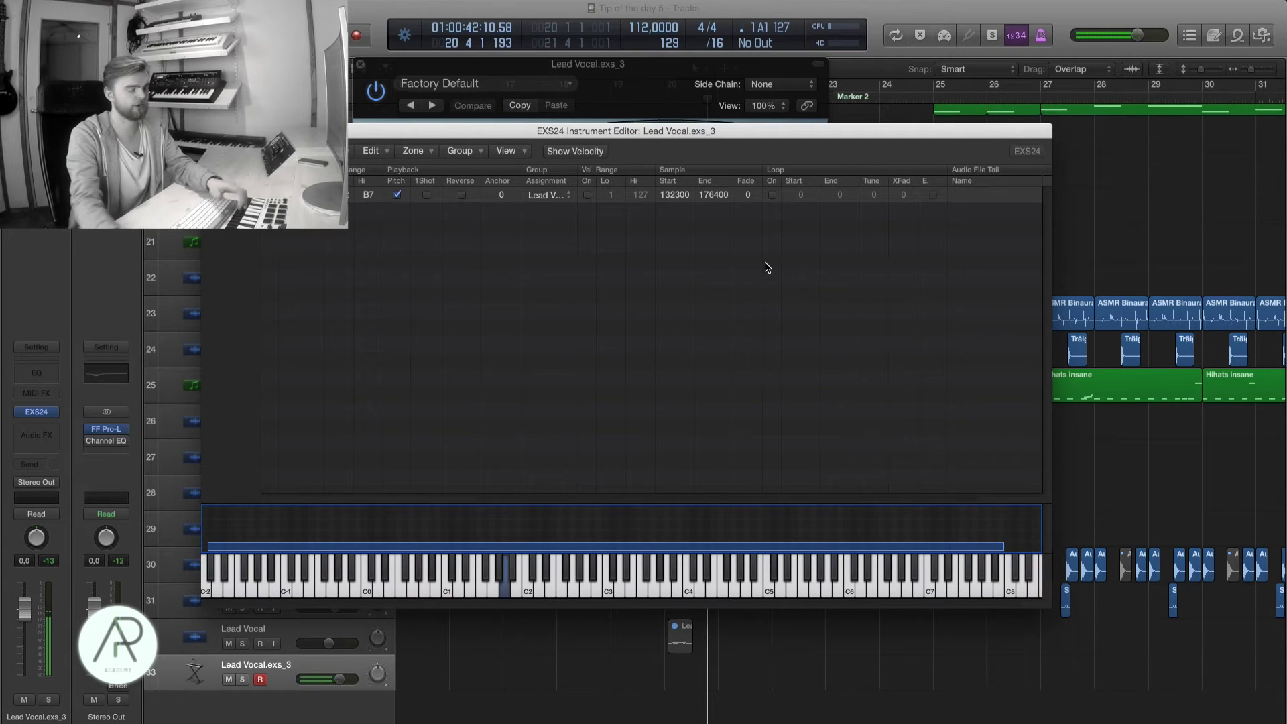
Set the zone's Sample Start to 150000, then fine-tune it to 147210.
{"action": "double_click", "coordinate": [676, 196]}
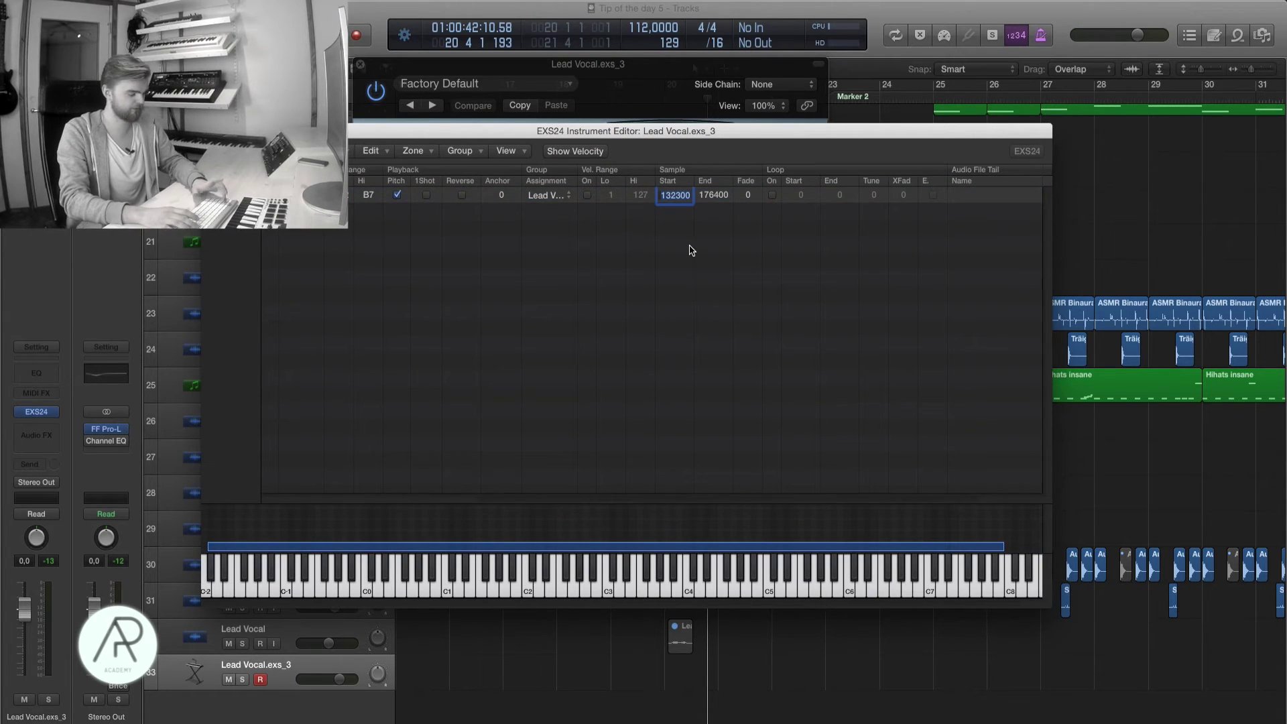
{"action": "type", "text": "150000"}
{"action": "key", "text": "Return"}
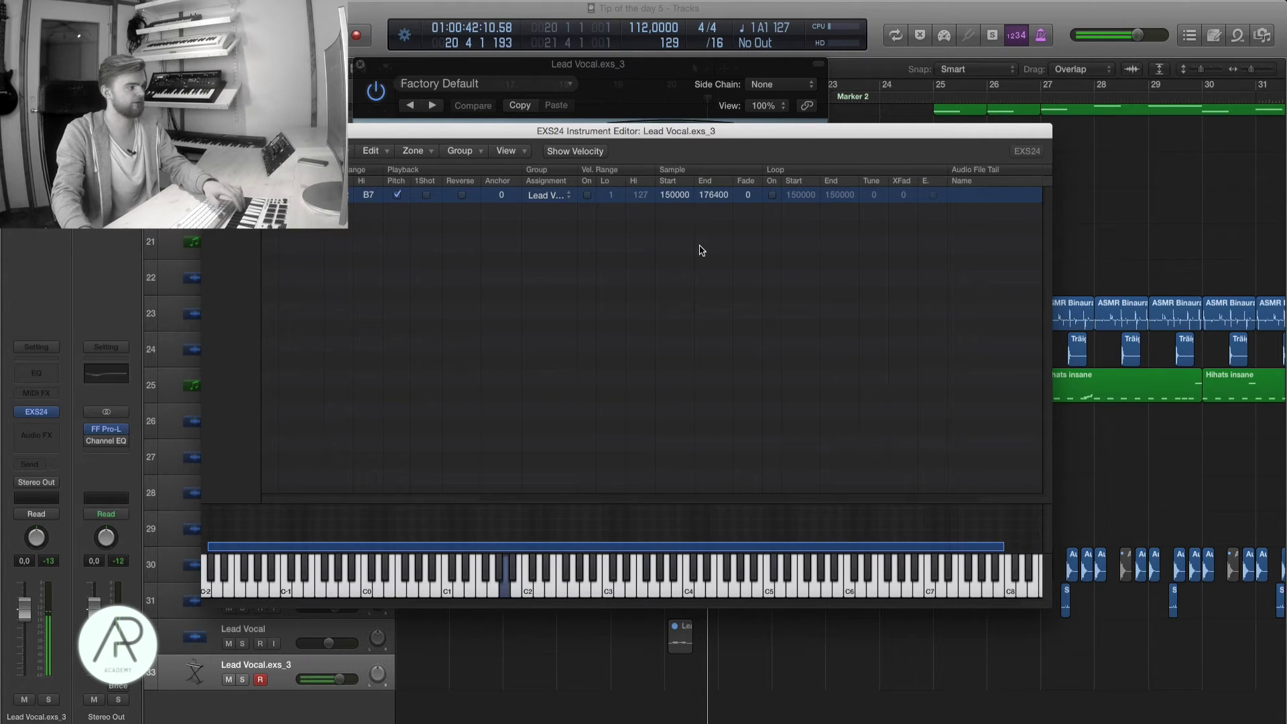
{"action": "left_click", "coordinate": [674, 195]}
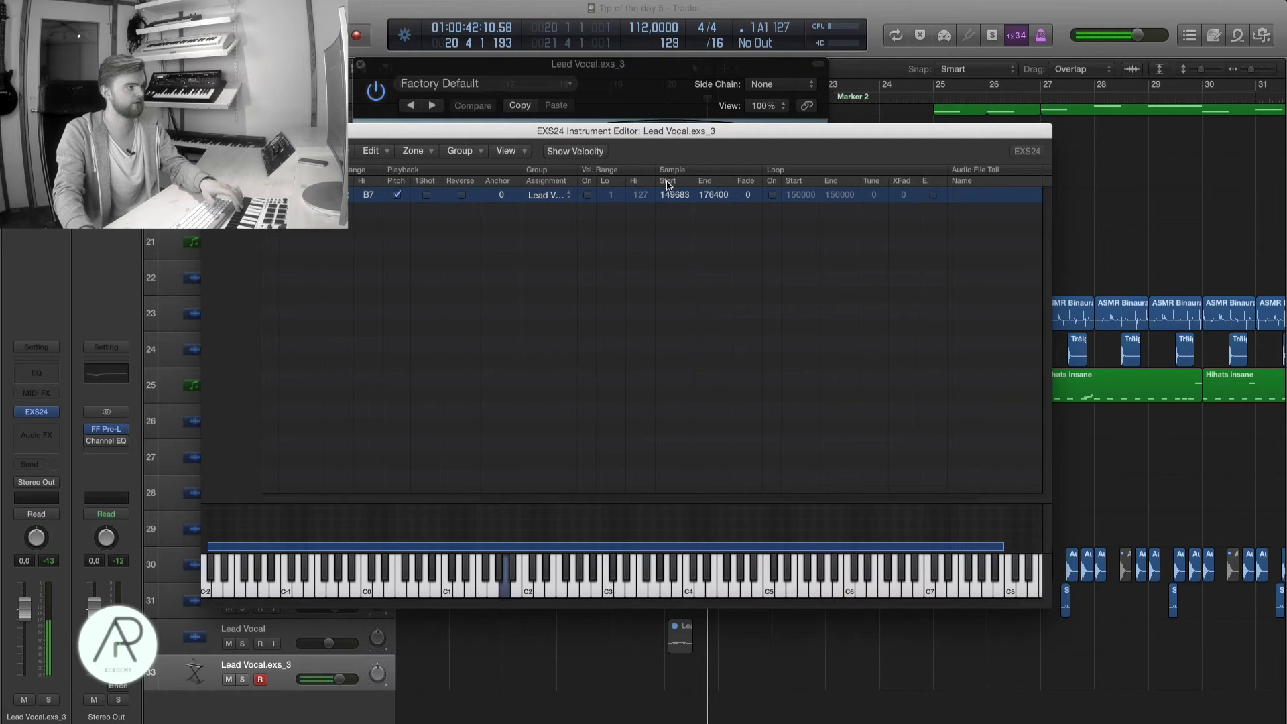
{"action": "left_click_drag", "start_coordinate": [675, 199], "coordinate": [670, 492]}
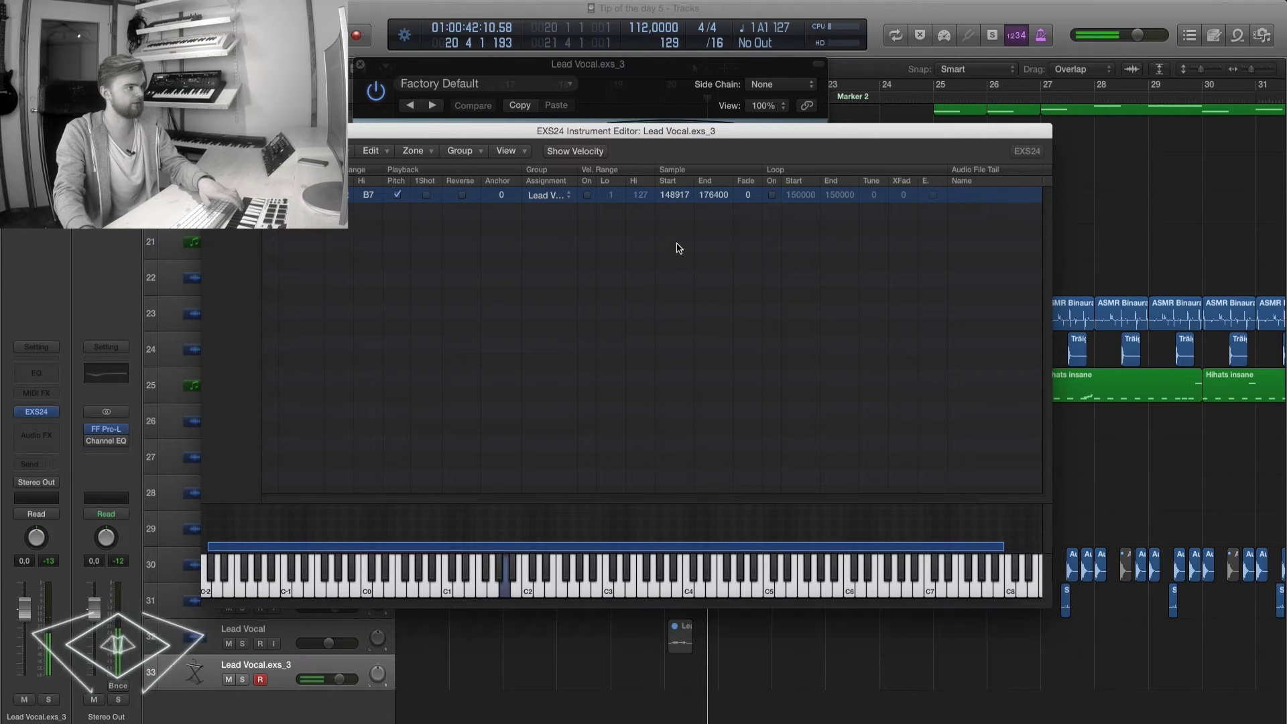
{"action": "left_click_drag", "start_coordinate": [677, 198], "coordinate": [665, 1]}
{"action": "left_click", "coordinate": [669, 195]}
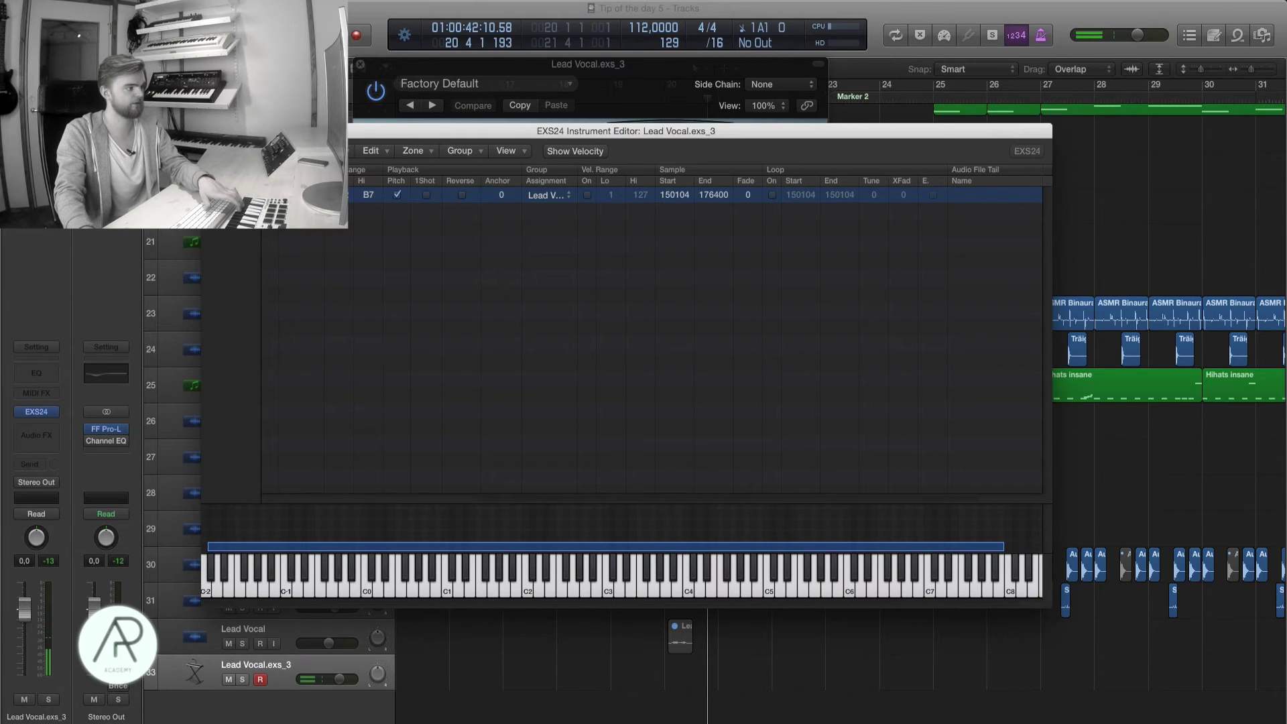
{"action": "left_click_drag", "start_coordinate": [670, 622], "coordinate": [670, 605]}
Adjust the zone's Sample End until it reads 150294.
{"action": "left_click_drag", "start_coordinate": [714, 195], "coordinate": [727, 620]}
{"action": "double_click", "coordinate": [712, 195]}
{"action": "type", "text": "16"}
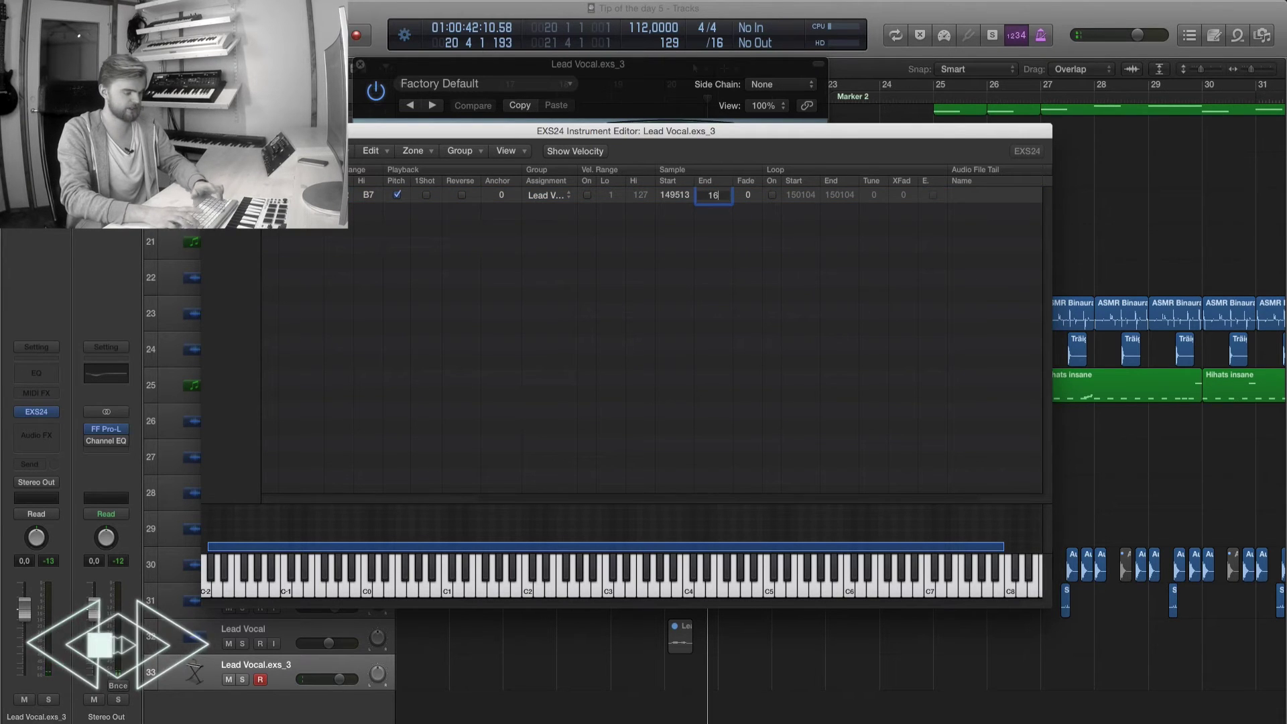
{"action": "type", "text": "0000"}
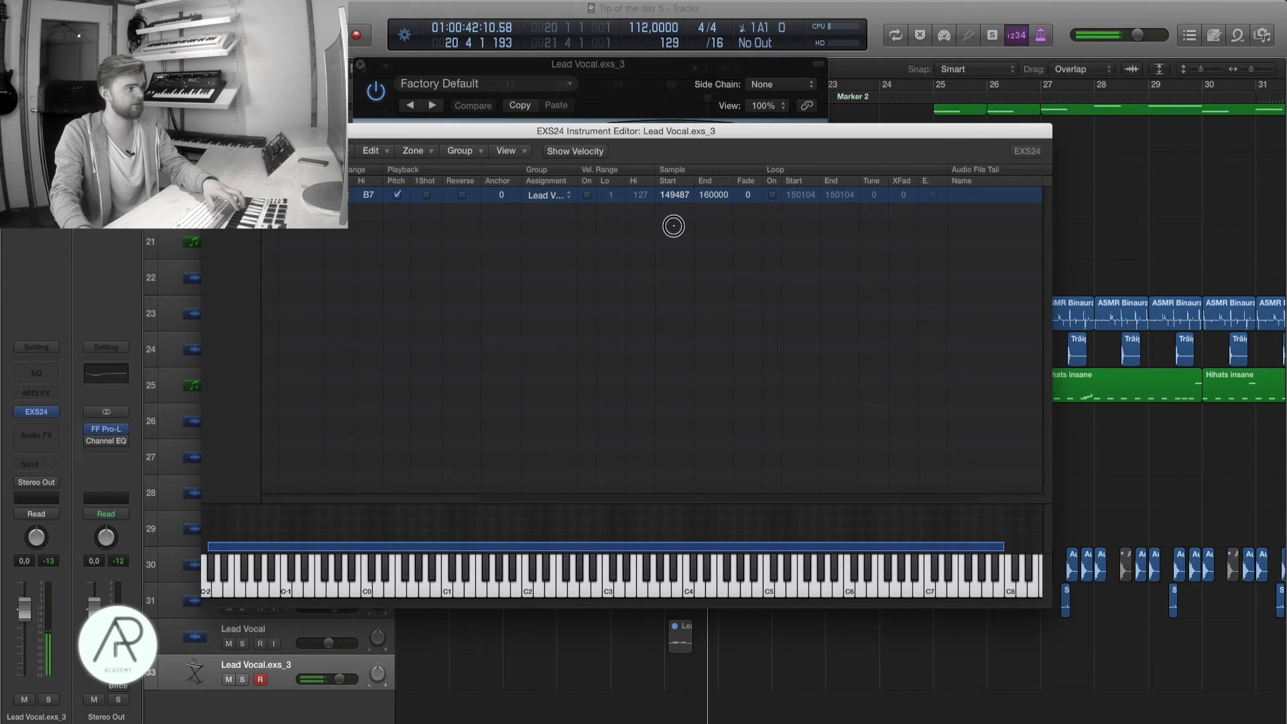
{"action": "left_click_drag", "start_coordinate": [865, 723], "coordinate": [880, 723]}
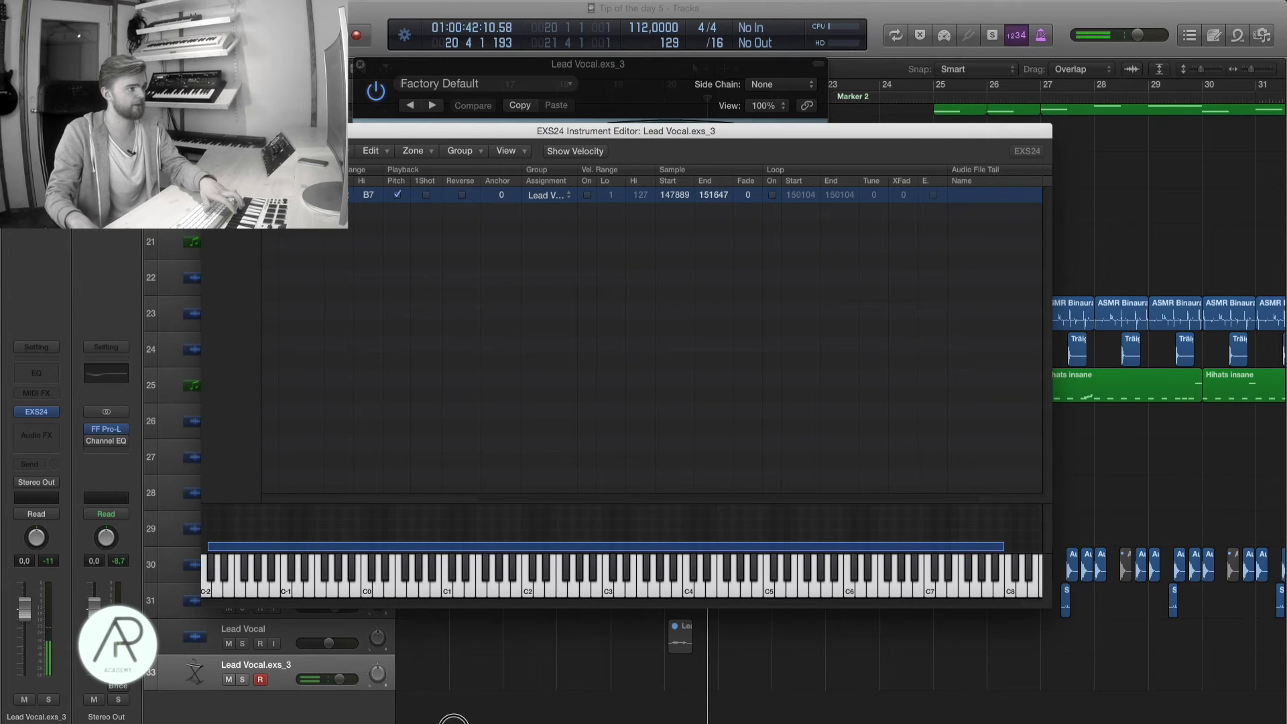
{"action": "left_click_drag", "start_coordinate": [454, 723], "coordinate": [450, 723]}
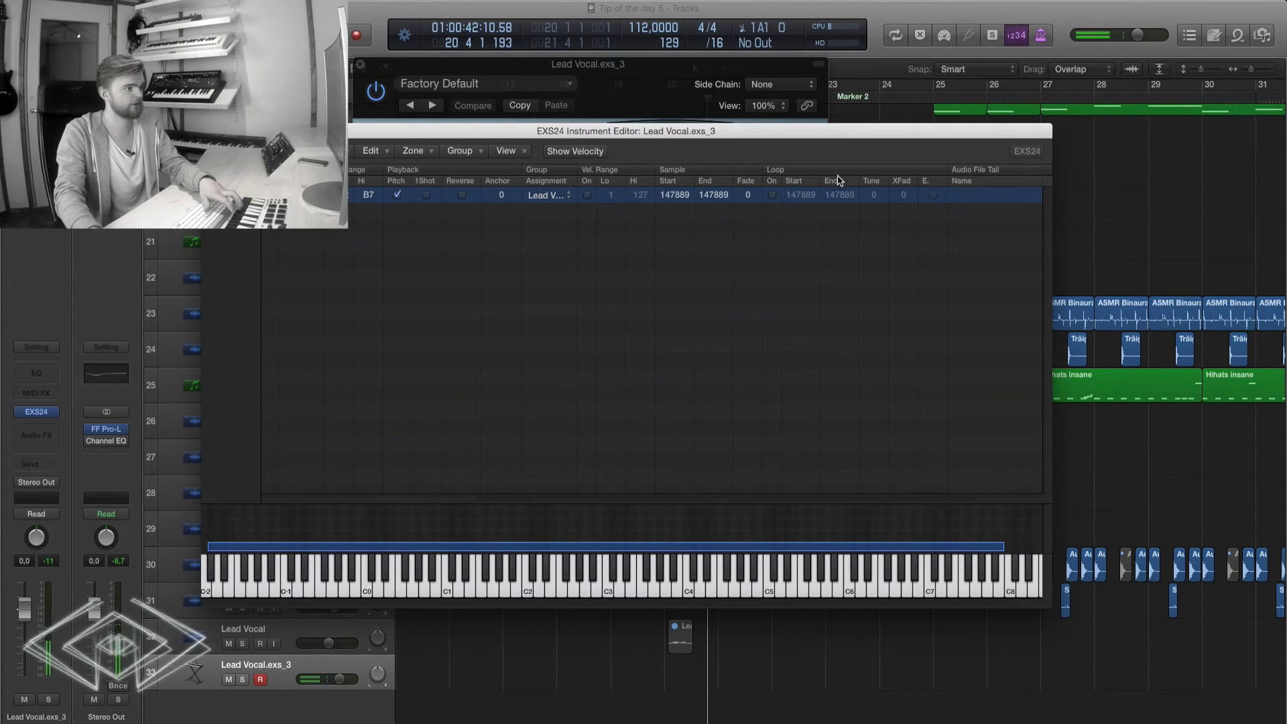
{"action": "left_click_drag", "start_coordinate": [715, 197], "coordinate": [761, 7]}
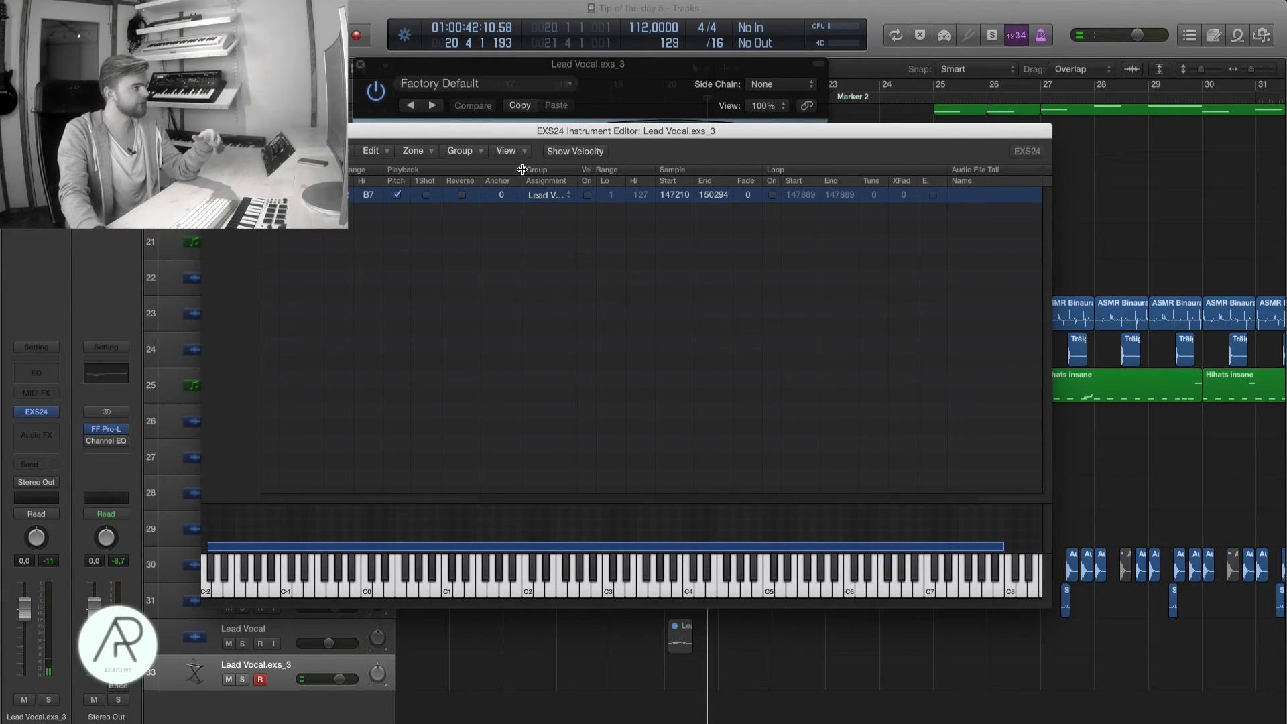
Enable Reverse on the Lead Vocal.wav zone, close the editor, and save Lead Vocal.exs_3.
{"action": "left_click_drag", "start_coordinate": [529, 137], "coordinate": [608, 135]}
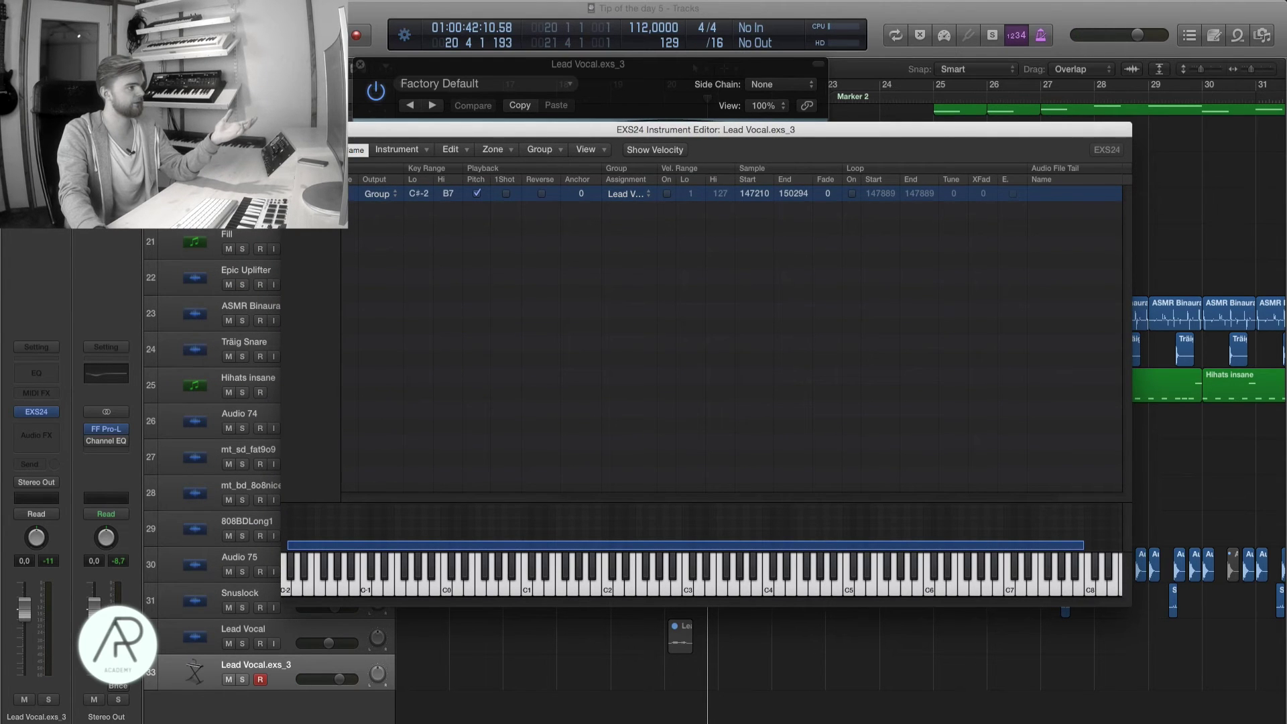
{"action": "scroll", "coordinate": [452, 187], "scroll_direction": "left", "scroll_amount": 5}
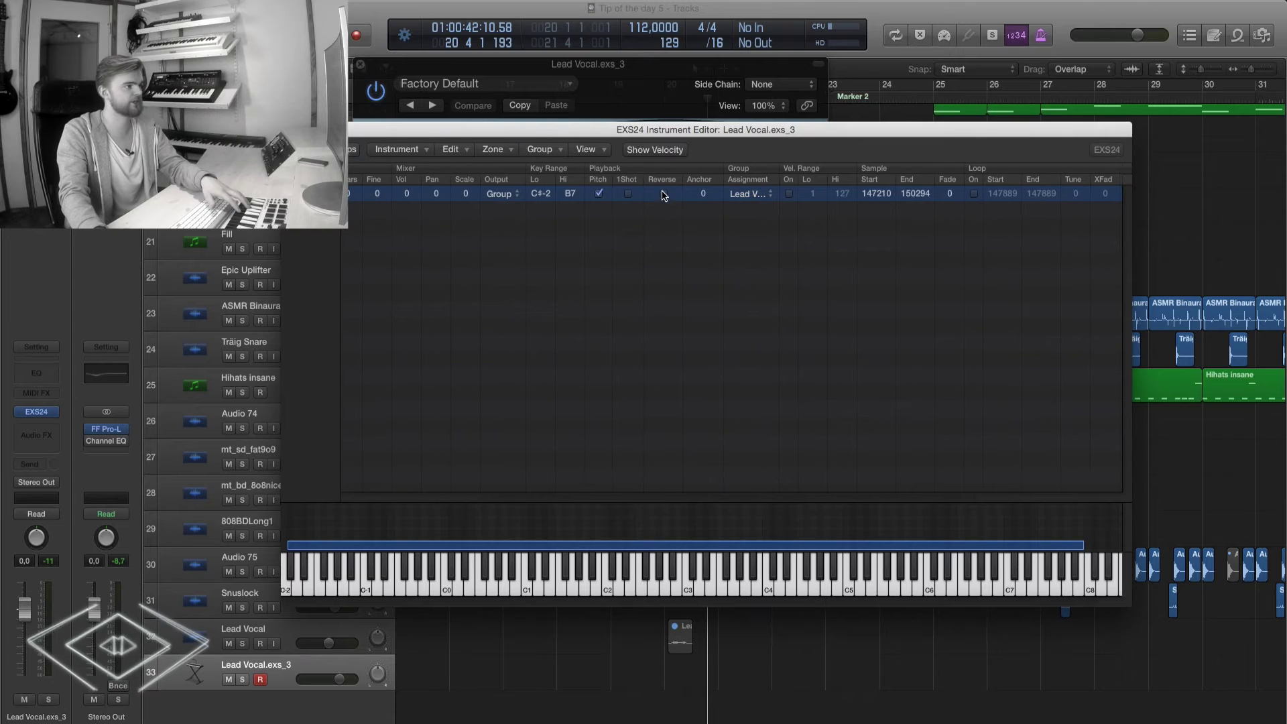
{"action": "left_click", "coordinate": [663, 194]}
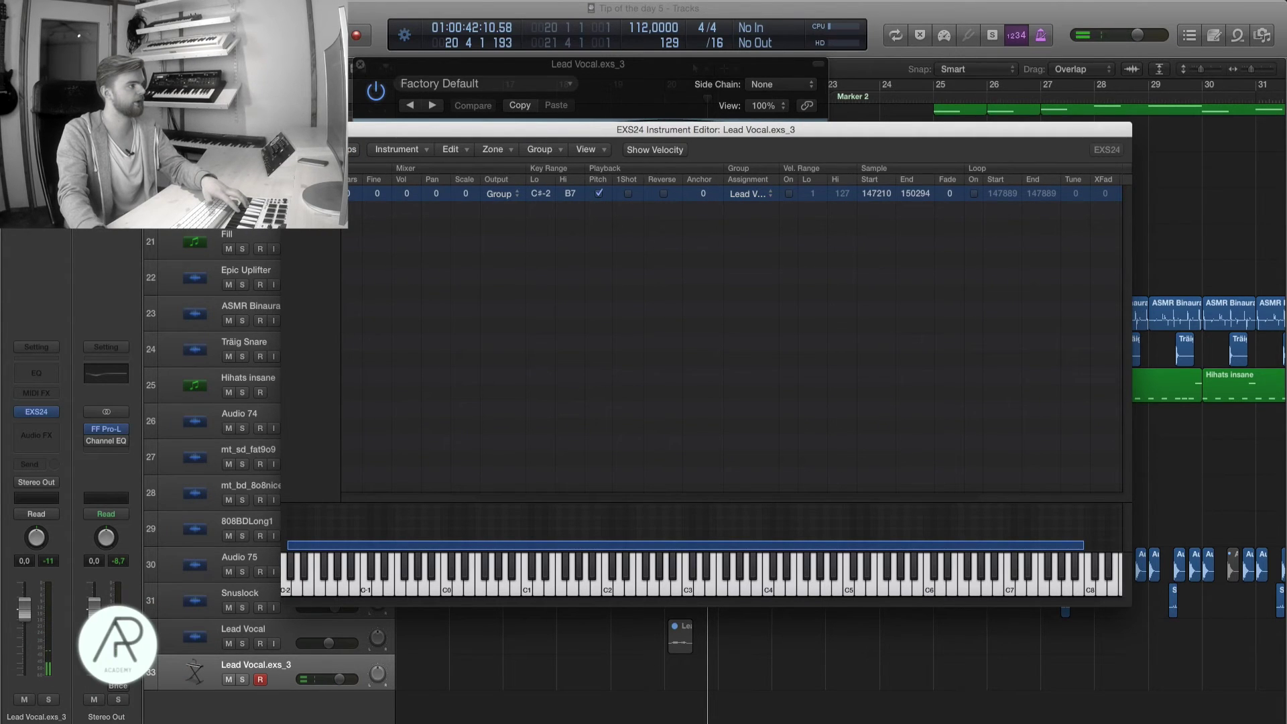
{"action": "left_click", "coordinate": [290, 130]}
{"action": "left_click", "coordinate": [817, 207]}
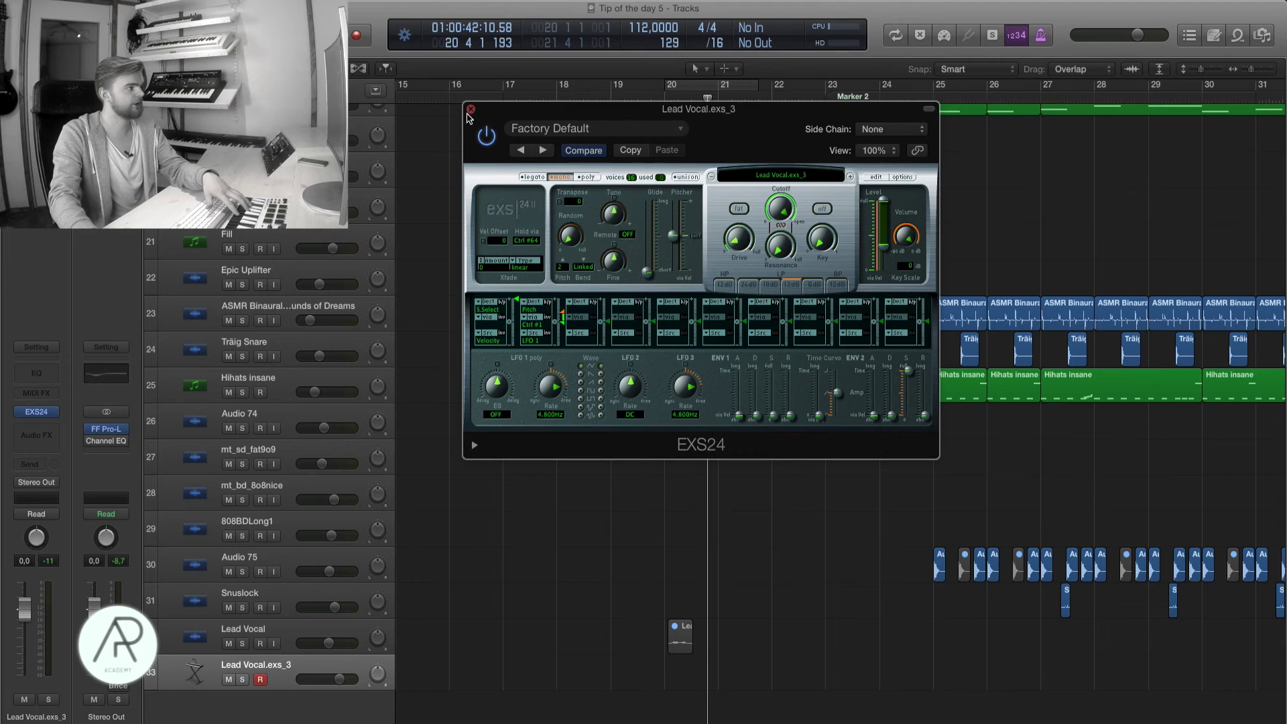
Close the EXS24 window, set a cycle over bars 25 to 34, and start playback.
{"action": "left_click", "coordinate": [471, 110]}
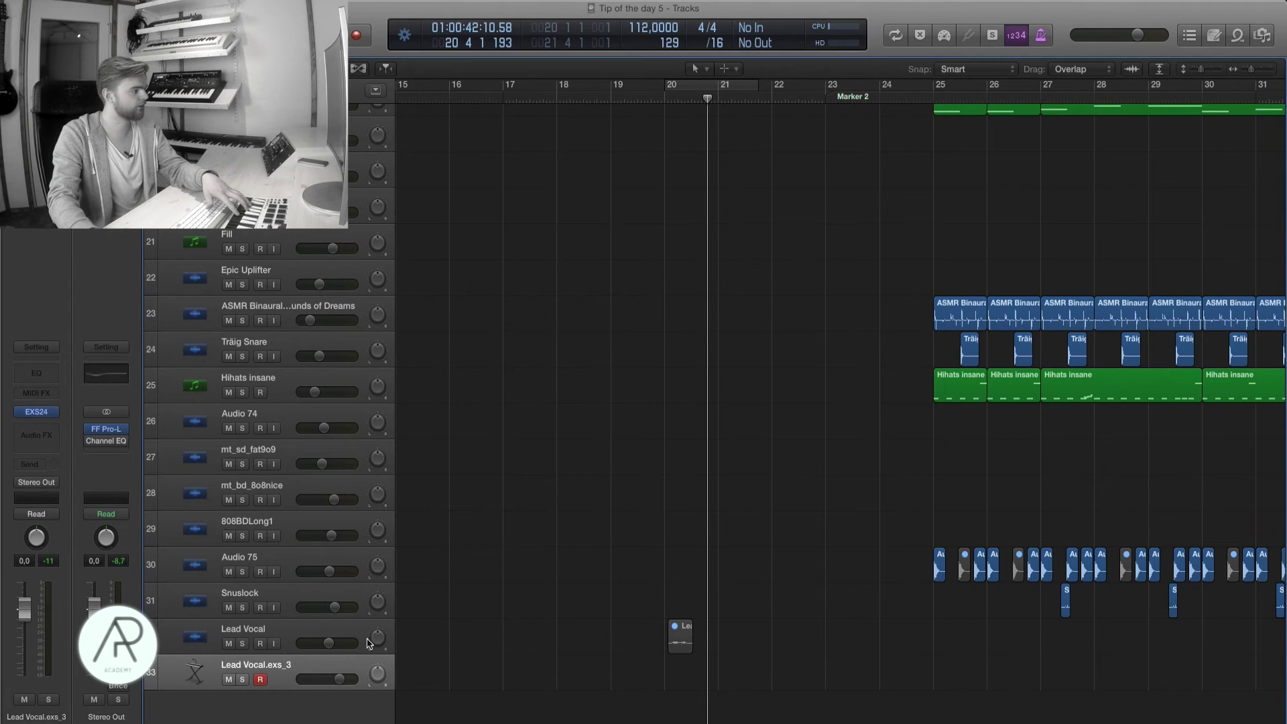
{"action": "scroll", "coordinate": [563, 124], "scroll_direction": "right", "scroll_amount": 10}
{"action": "left_click_drag", "start_coordinate": [551, 85], "coordinate": [1040, 223]}
{"action": "key", "text": "space"}
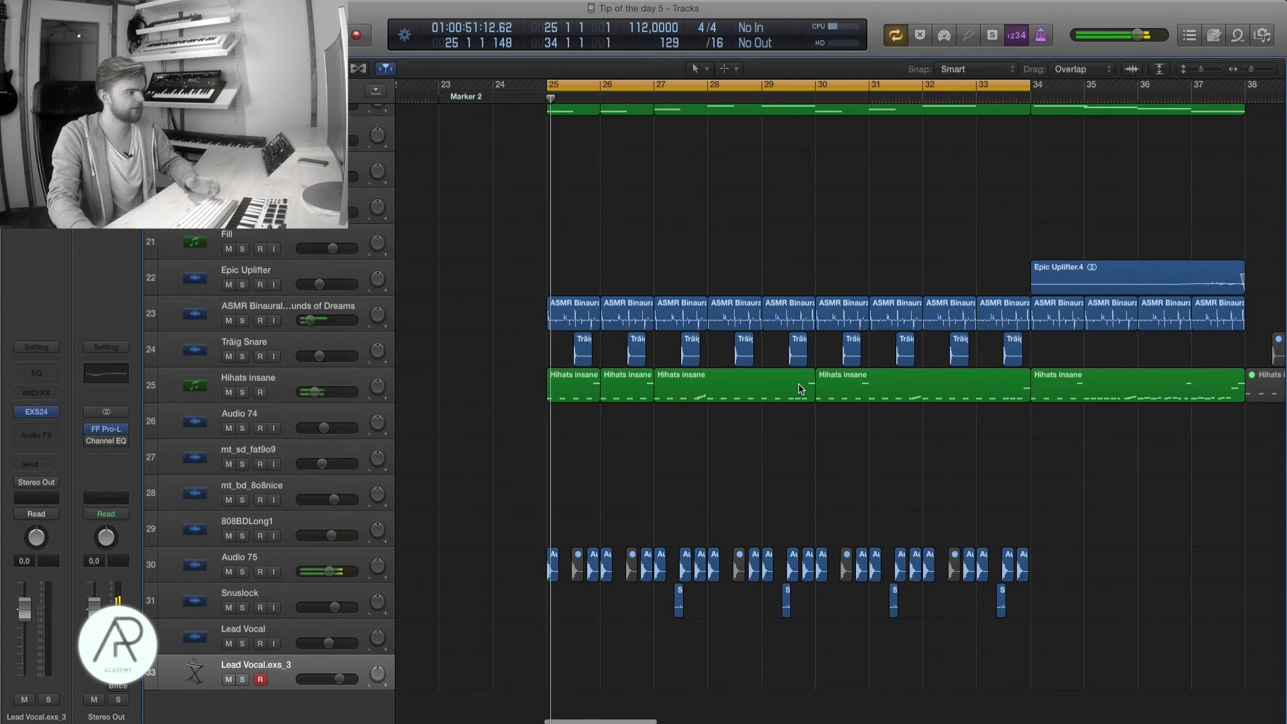
{"action": "scroll", "coordinate": [799, 388], "scroll_direction": "left", "scroll_amount": 1}
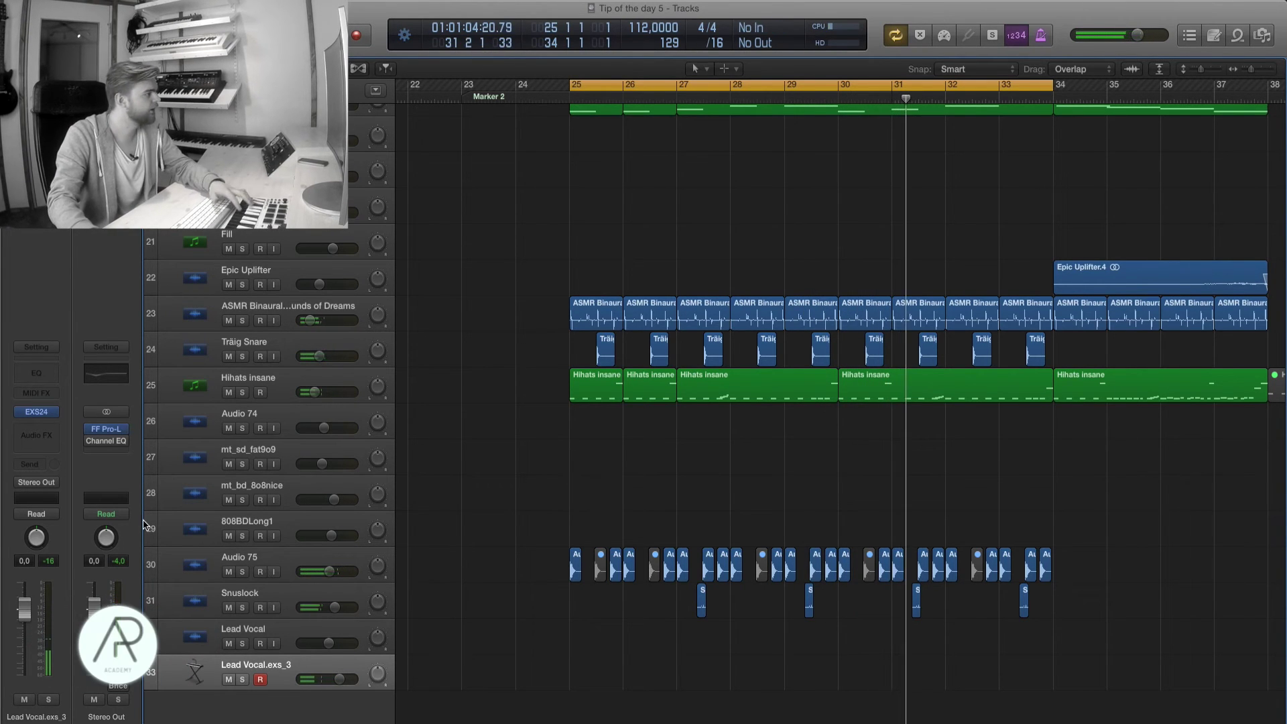
Insert ValhallaRoom Stereo on Lead Vocal.exs_3 with mix 32.3% and decay 3.26 s.
{"action": "left_click", "coordinate": [39, 432]}
{"action": "mouse_move", "coordinate": [79, 595]}
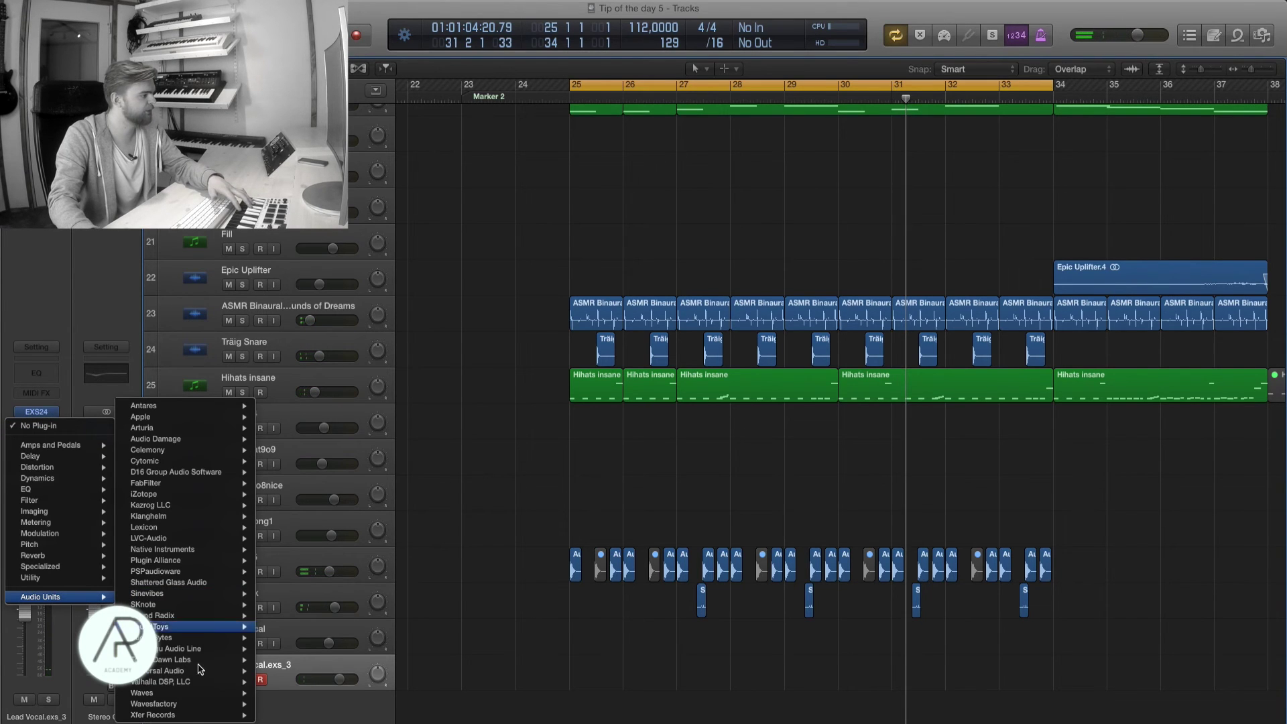
{"action": "mouse_move", "coordinate": [198, 682]}
{"action": "left_click", "coordinate": [392, 683]}
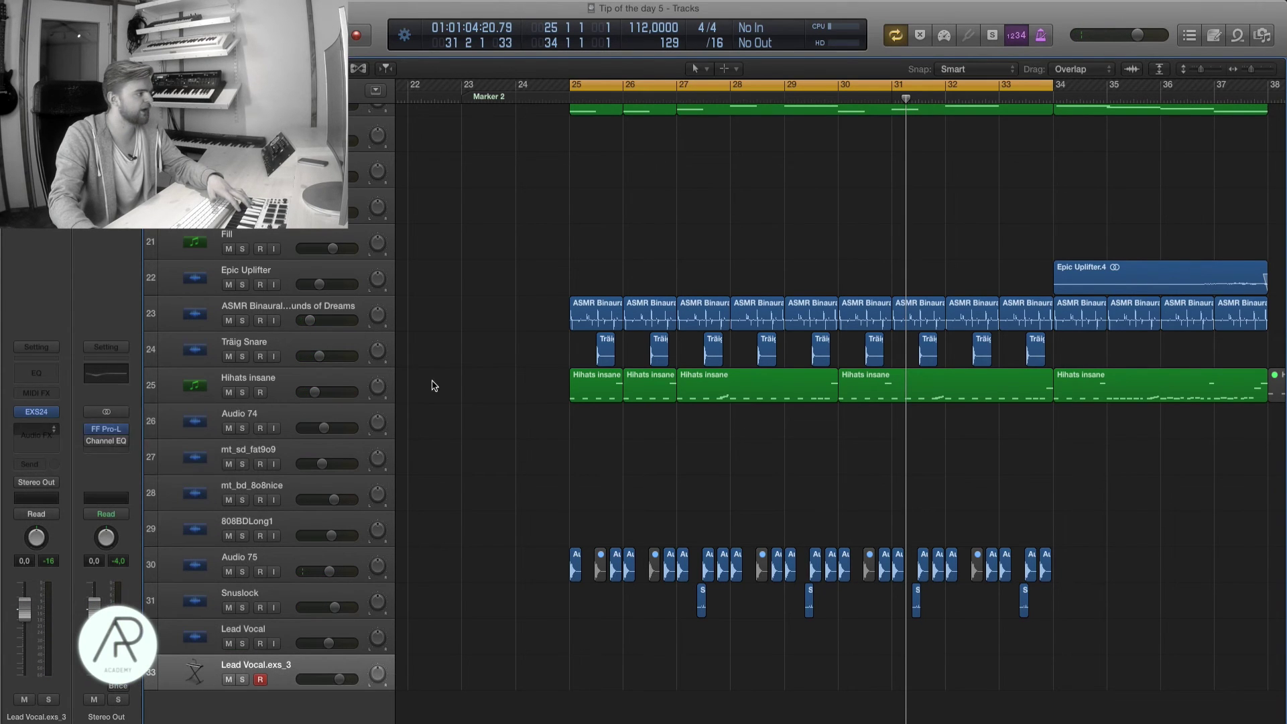
{"action": "left_click_drag", "start_coordinate": [337, 228], "coordinate": [336, 320]}
{"action": "left_click_drag", "start_coordinate": [430, 325], "coordinate": [442, 310]}
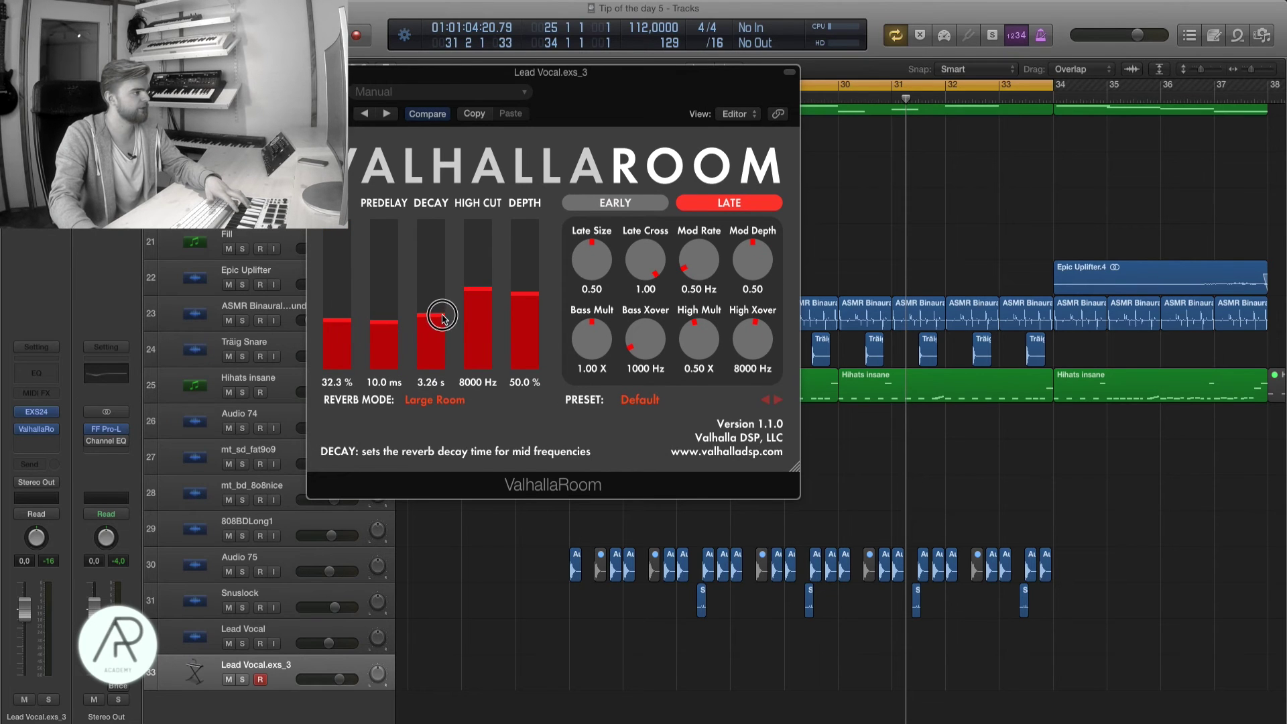
{"action": "left_click", "coordinate": [47, 429]}
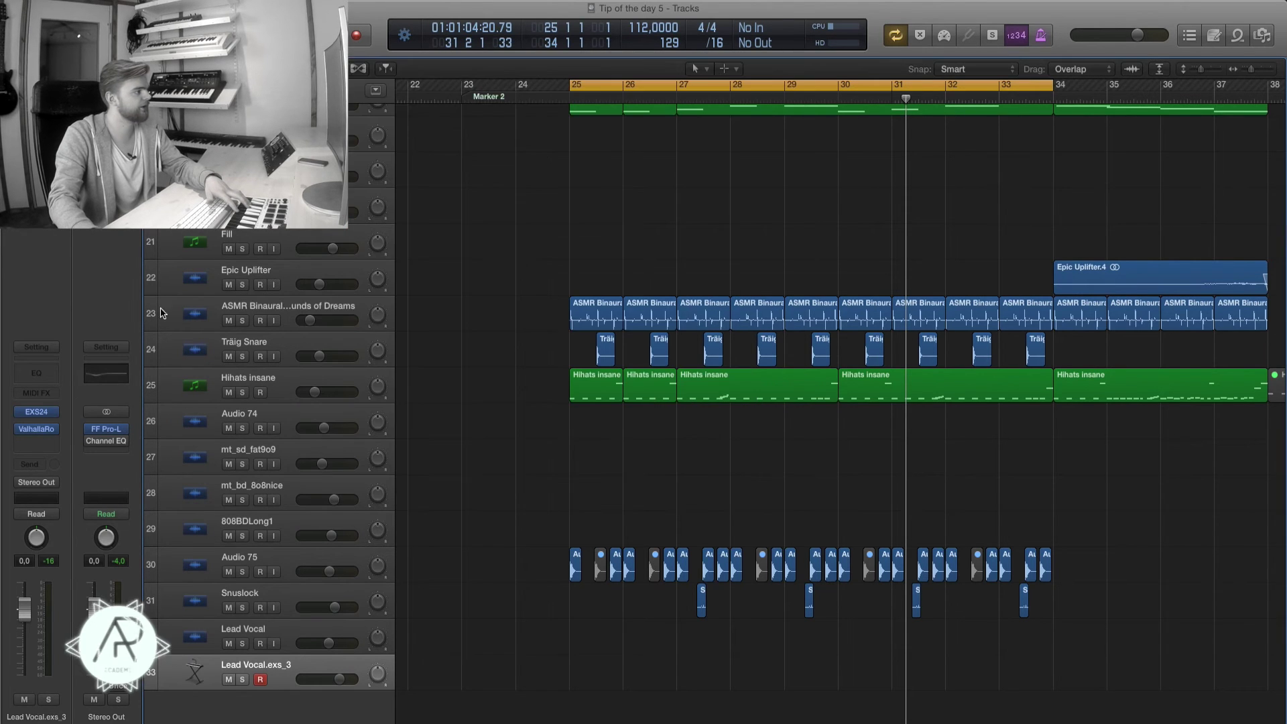
{"action": "left_click", "coordinate": [48, 429]}
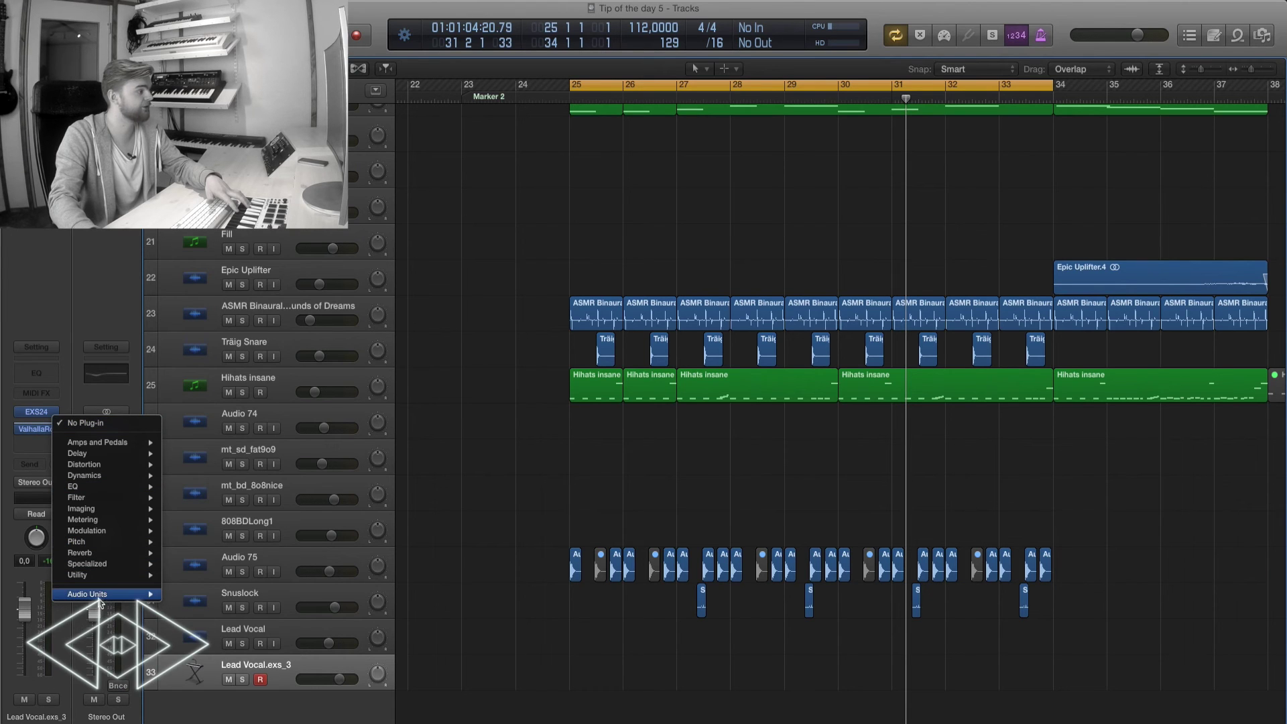
Insert a Waves CLA-3A Stereo compressor and switch its Analog hum setting.
{"action": "mouse_move", "coordinate": [99, 601]}
{"action": "mouse_move", "coordinate": [256, 697]}
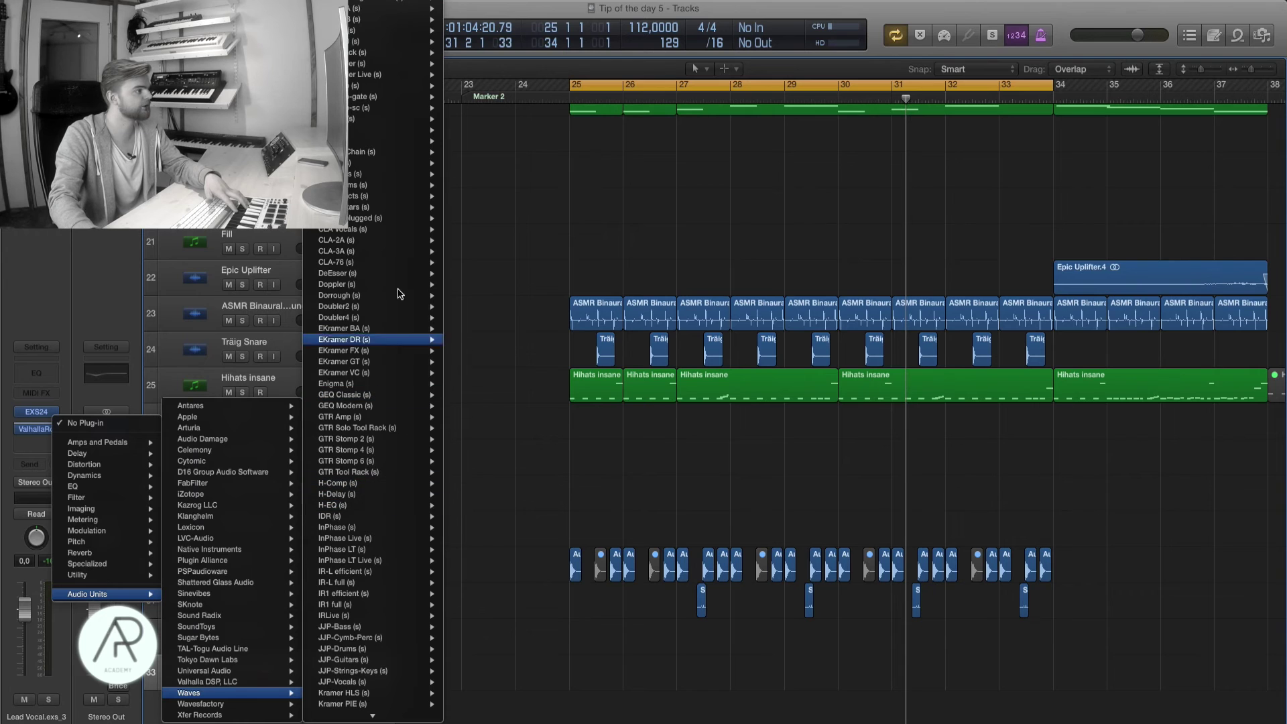
{"action": "left_click", "coordinate": [469, 252]}
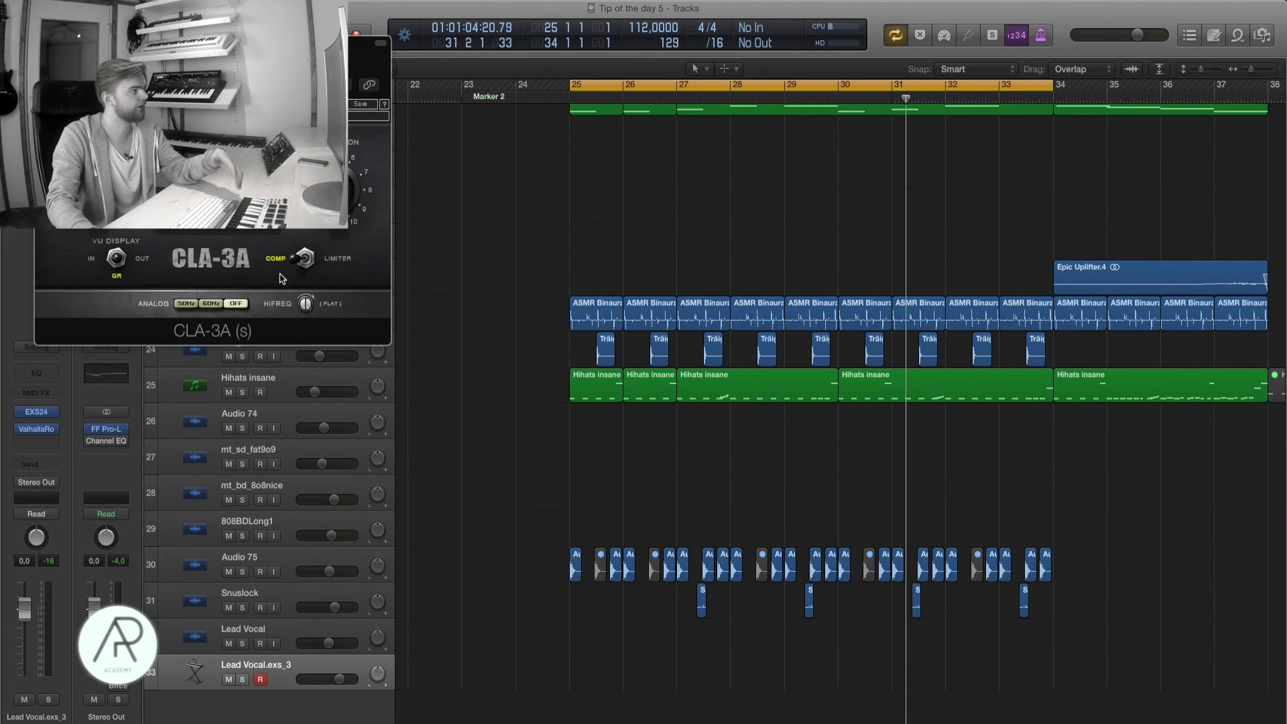
{"action": "left_click_drag", "start_coordinate": [268, 47], "coordinate": [719, 109]}
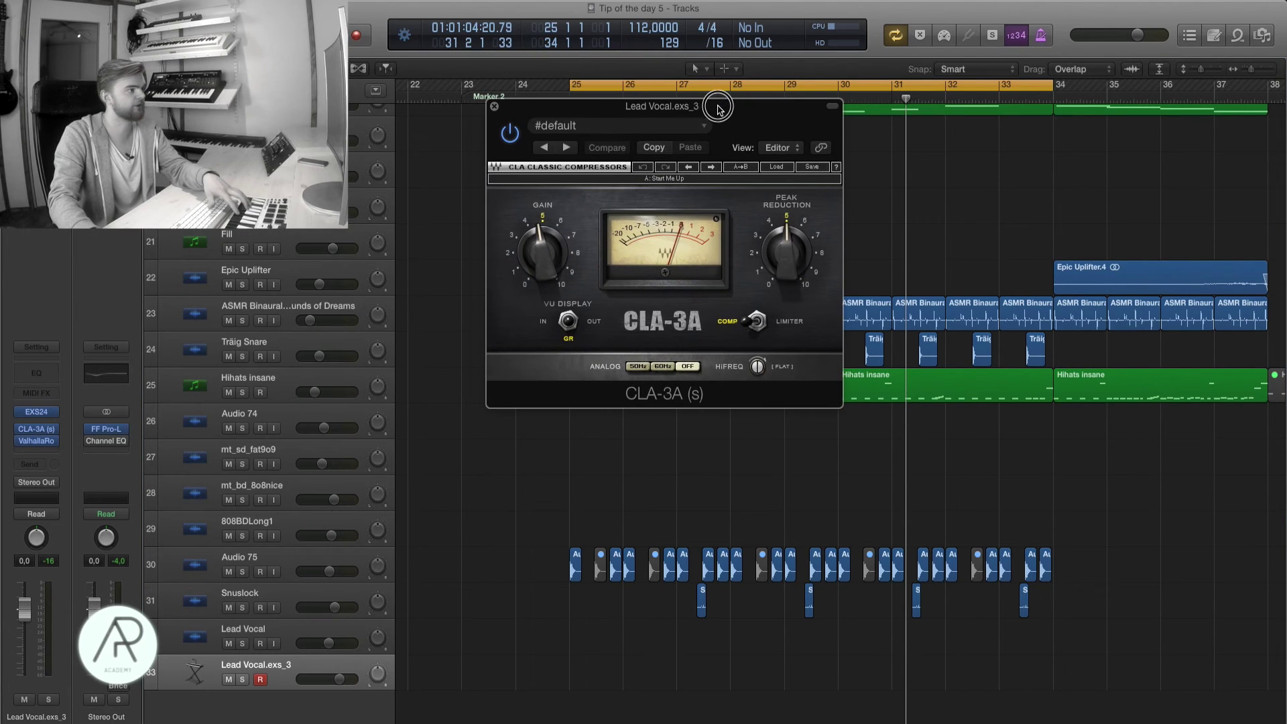
{"action": "left_click", "coordinate": [667, 367]}
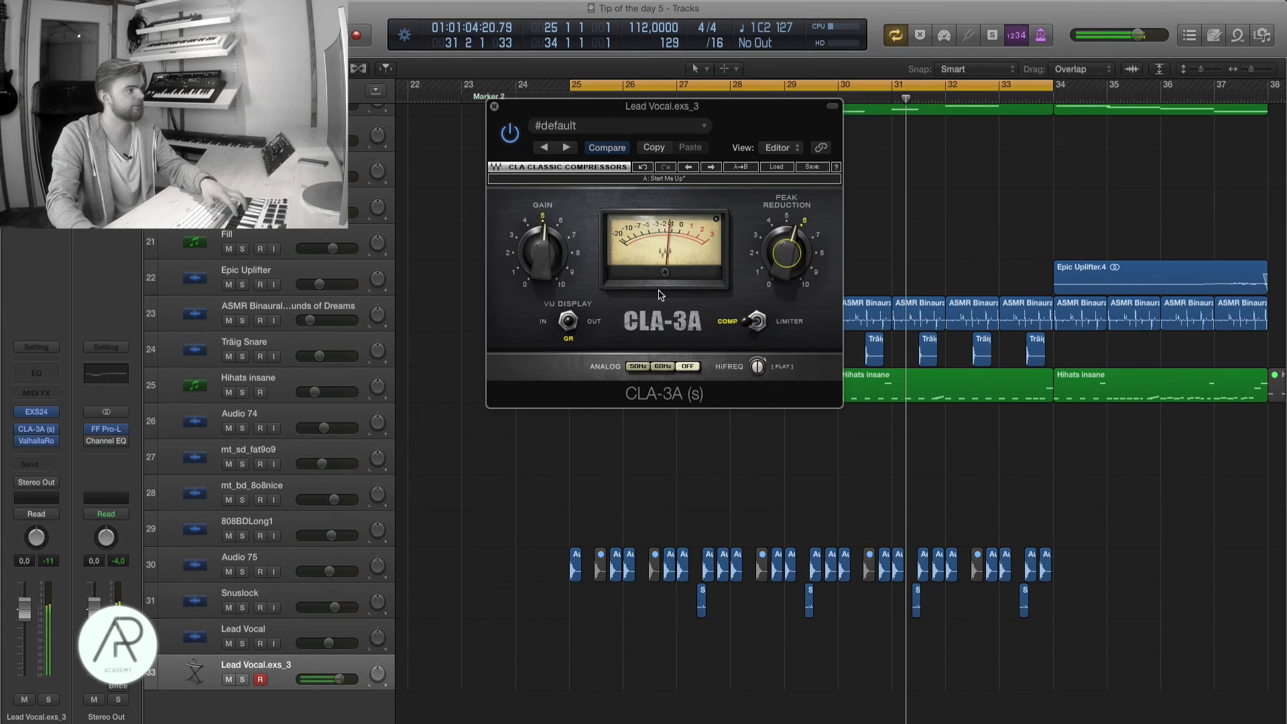
{"action": "left_click", "coordinate": [495, 107]}
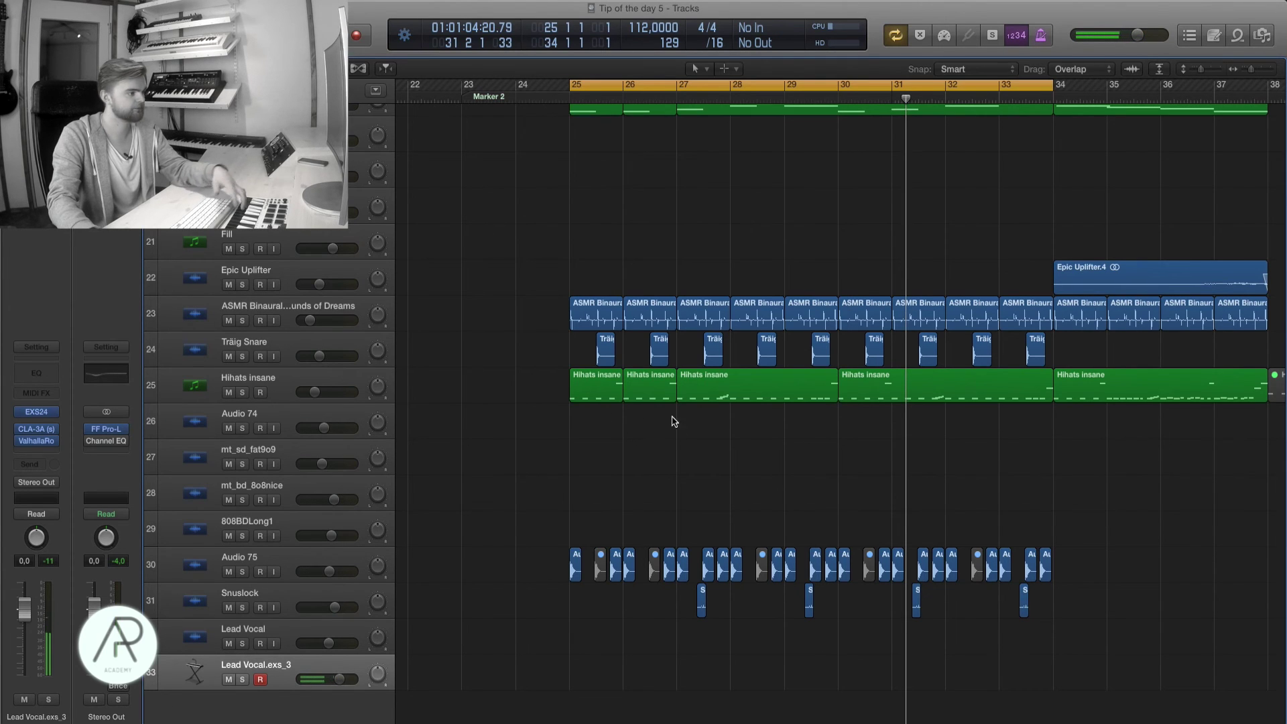
Record a keyboard-played MIDI region on Lead Vocal.exs_3 spanning bars 25 to 30.
{"action": "key", "text": "space"}
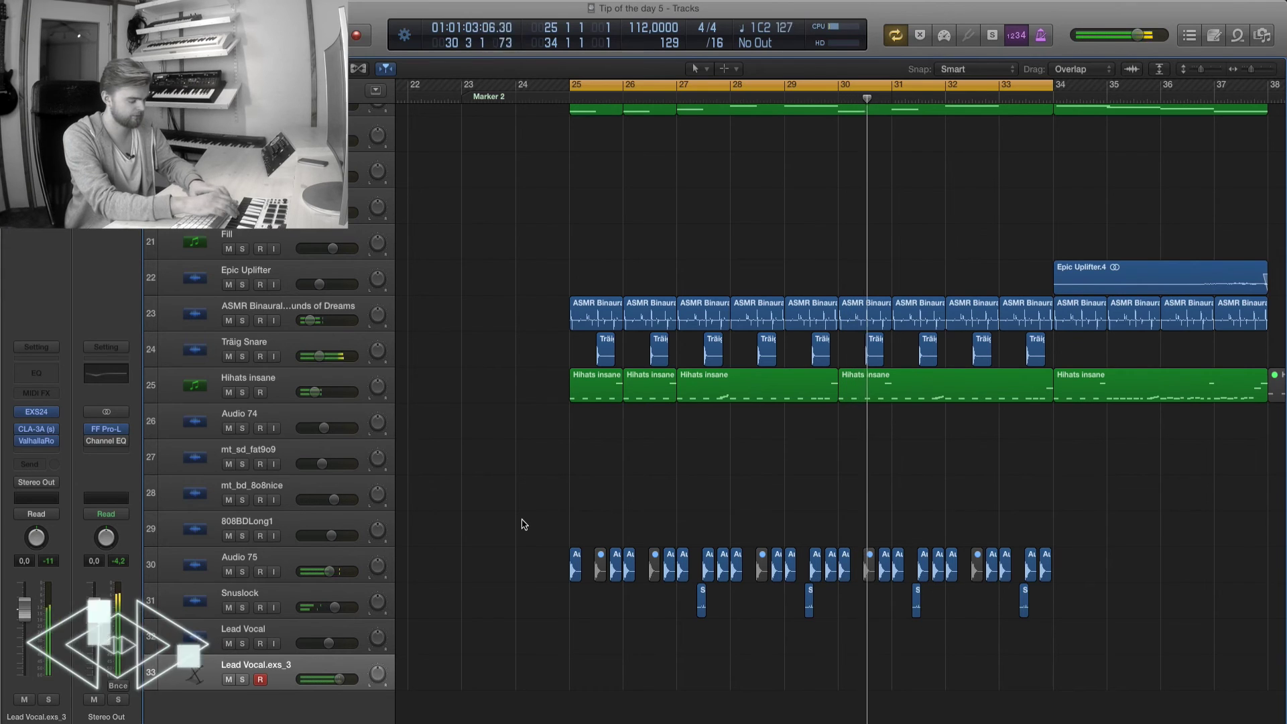
{"action": "key", "text": "r"}
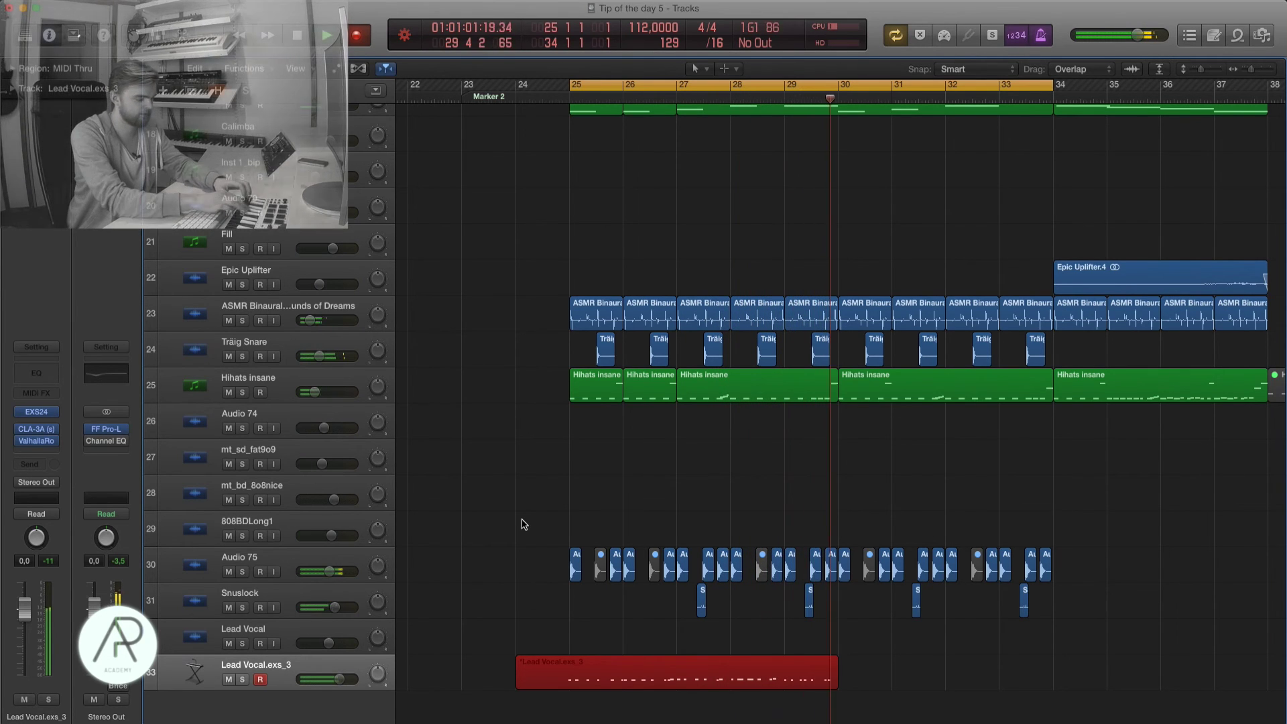
{"action": "key", "text": "space"}
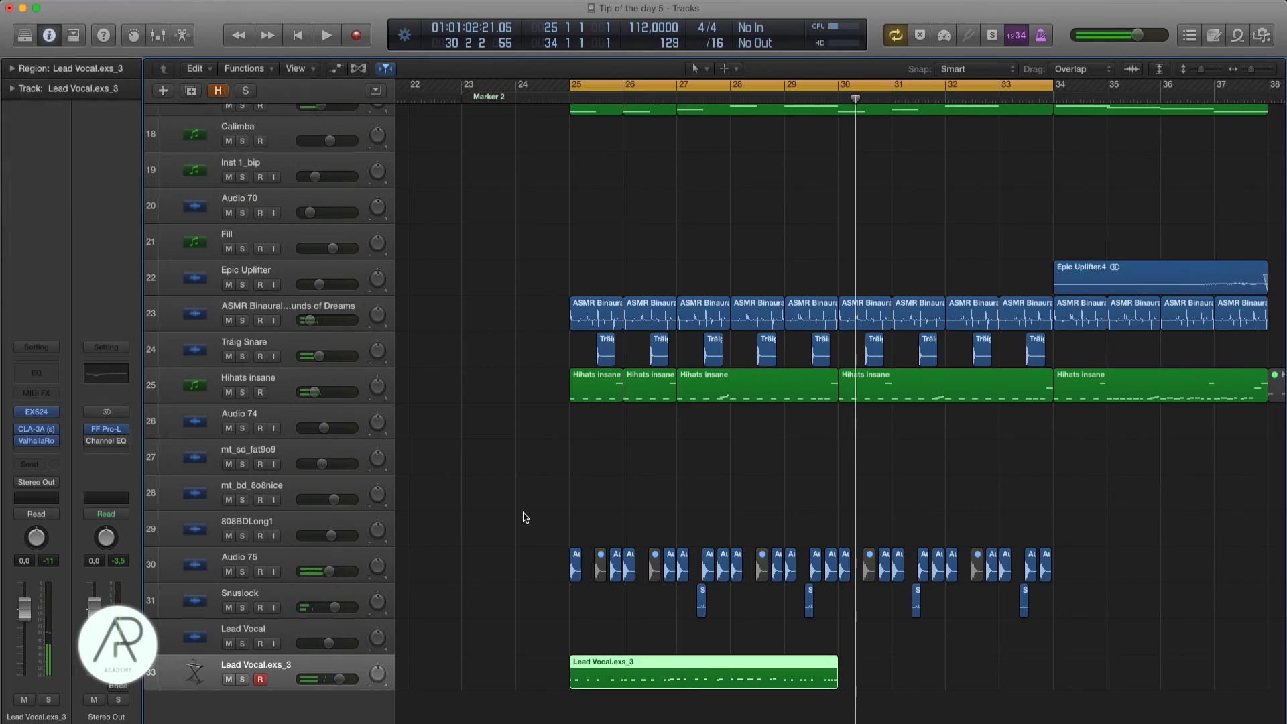